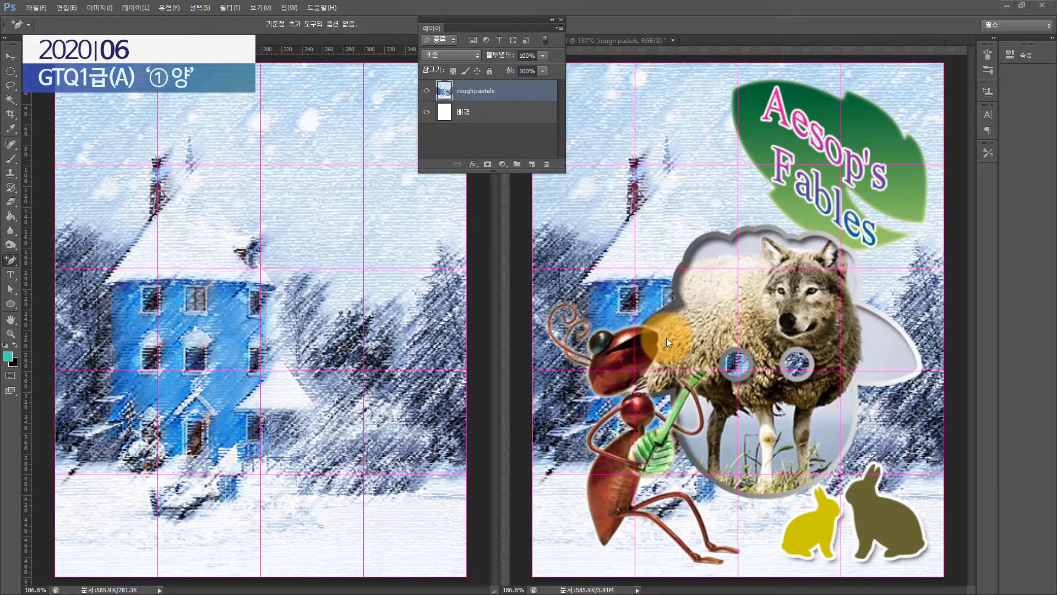
# Draw a 200 px circle shape over the house with the Ellipse tool and move its centre to X 221, Y 320 px
pyautogui.click(10, 303)
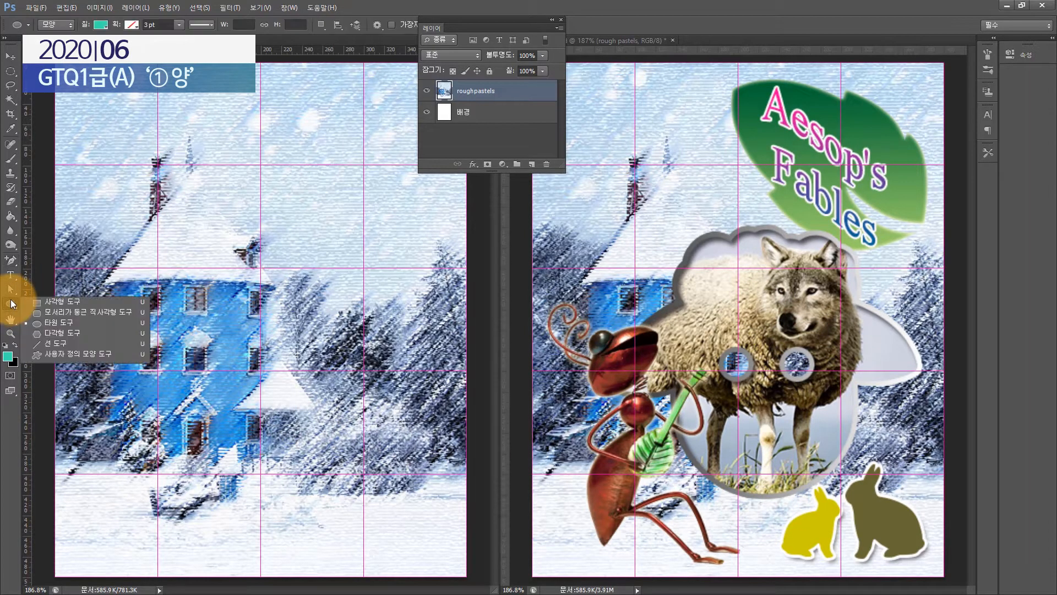
pyautogui.click(60, 322)
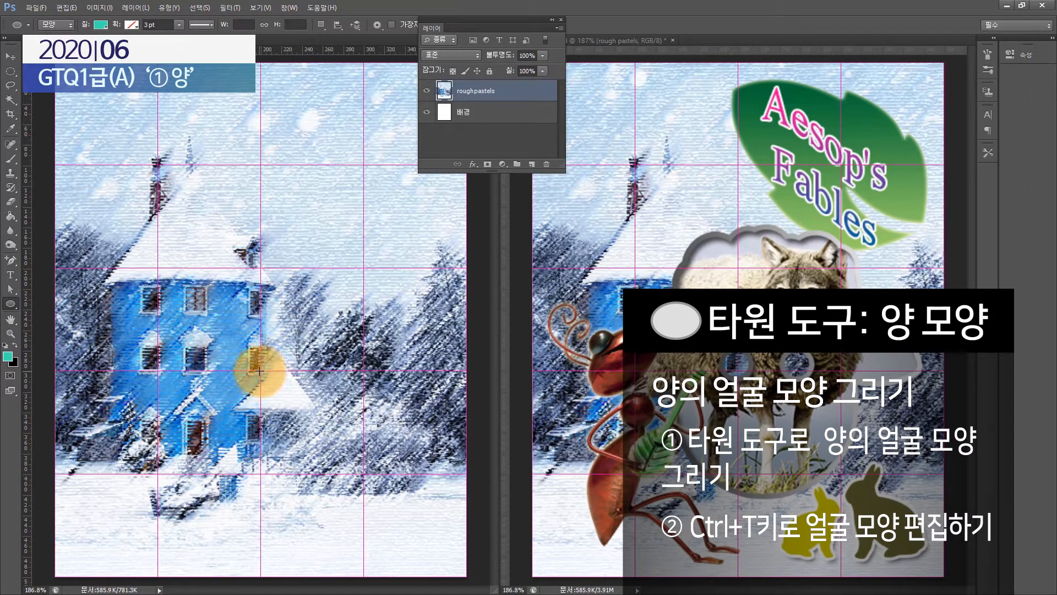
pyautogui.moveTo(260, 370); pyautogui.dragTo(378, 268)
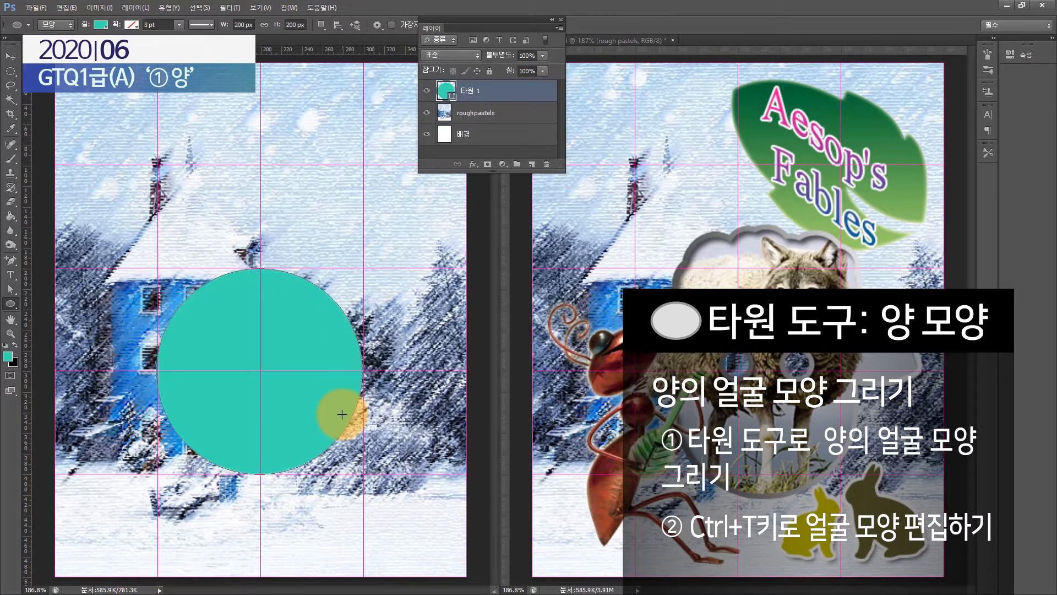
pyautogui.hotkey('ctrl', 't')
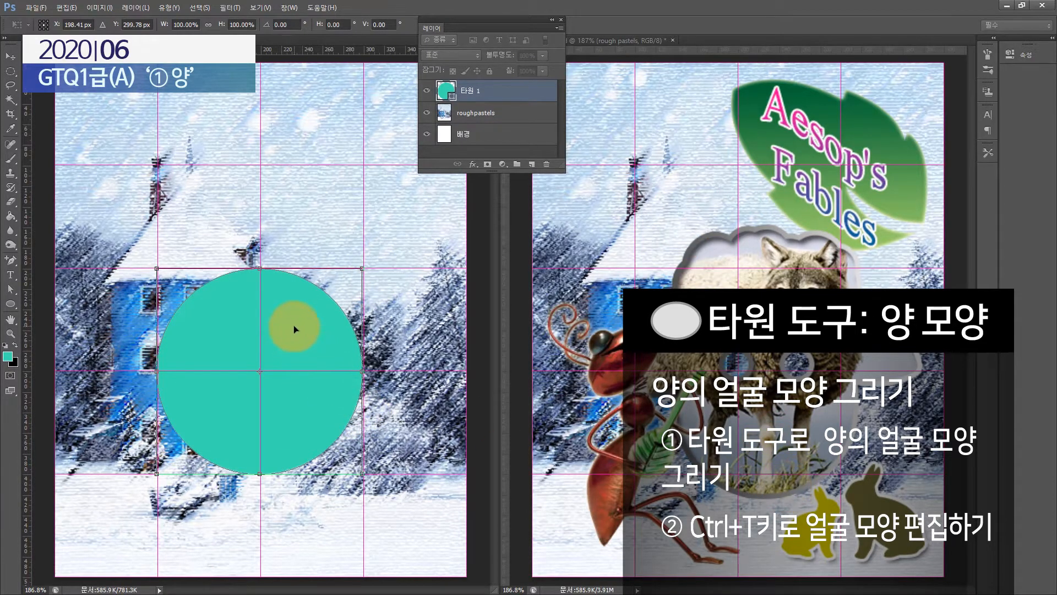
pyautogui.moveTo(295, 328); pyautogui.dragTo(319, 355)
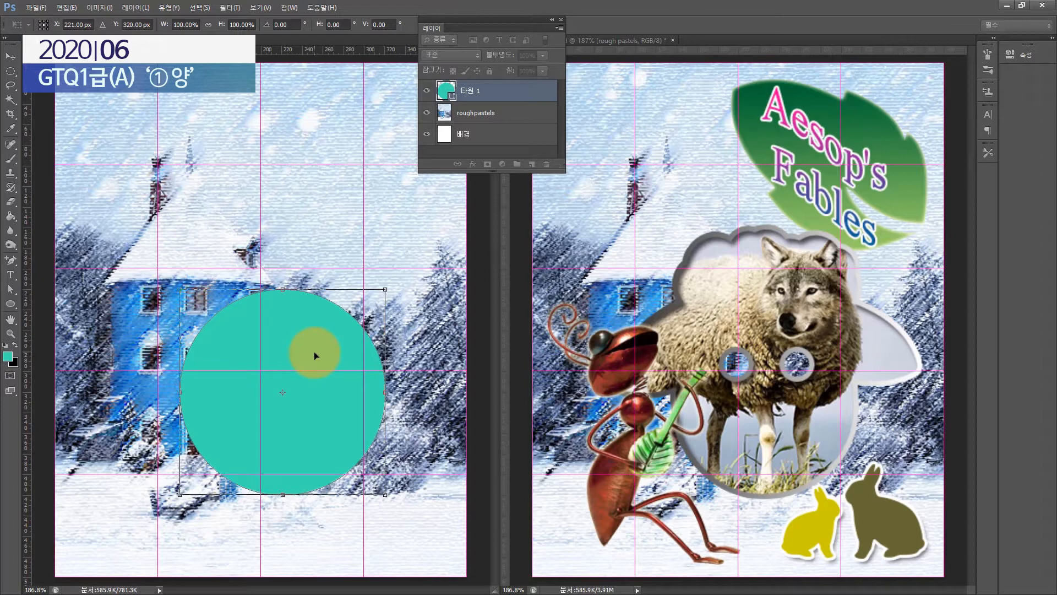
pyautogui.press('Return')
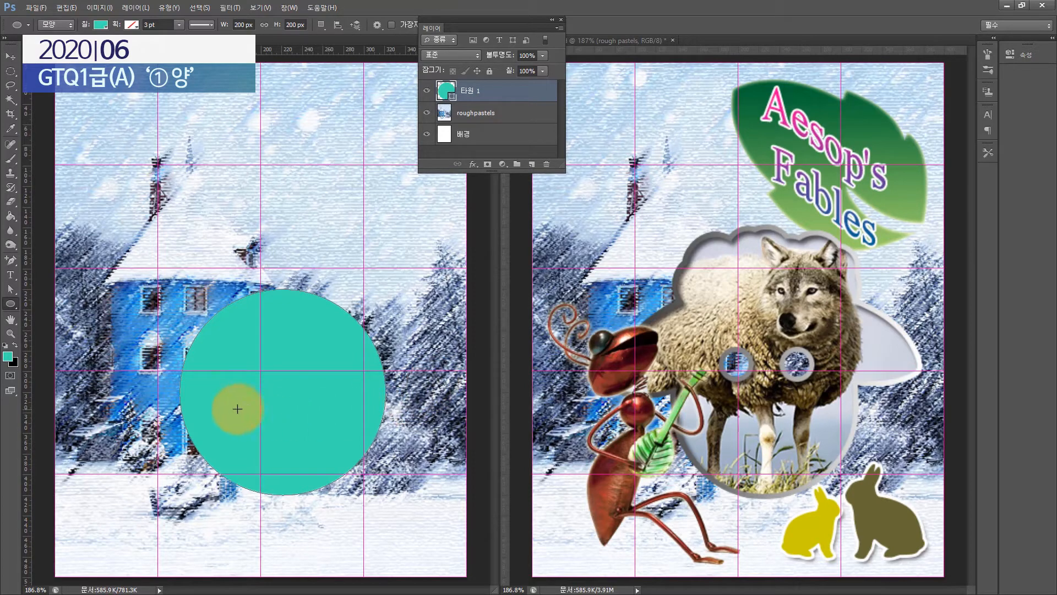
# Add anchor points on the circle's right side and reshape them, pulling one outward to form the sheep's right ear
pyautogui.click(10, 289)
pyautogui.click(276, 318)
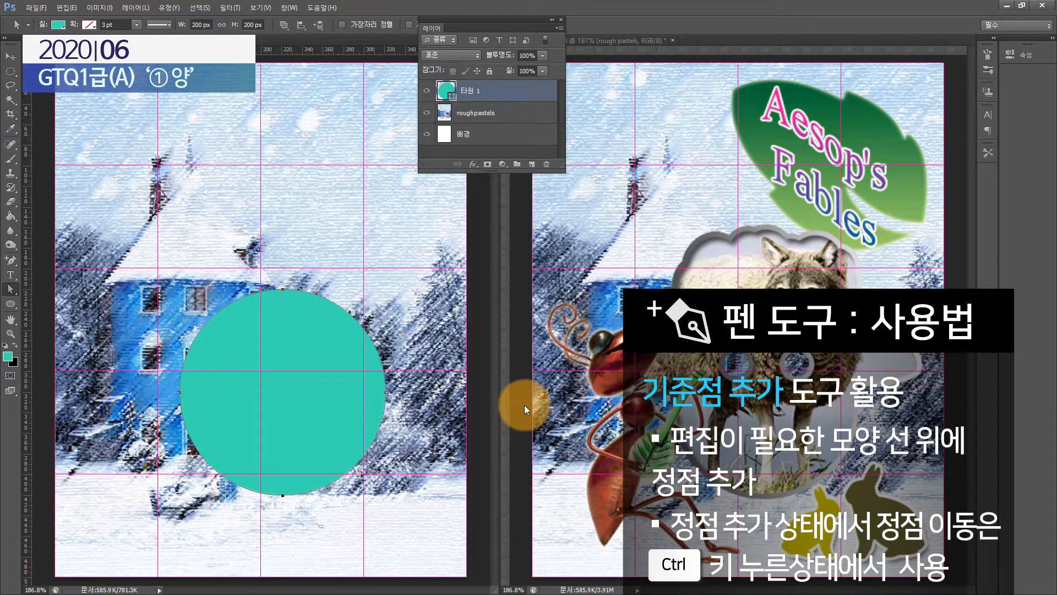
pyautogui.click(12, 262)
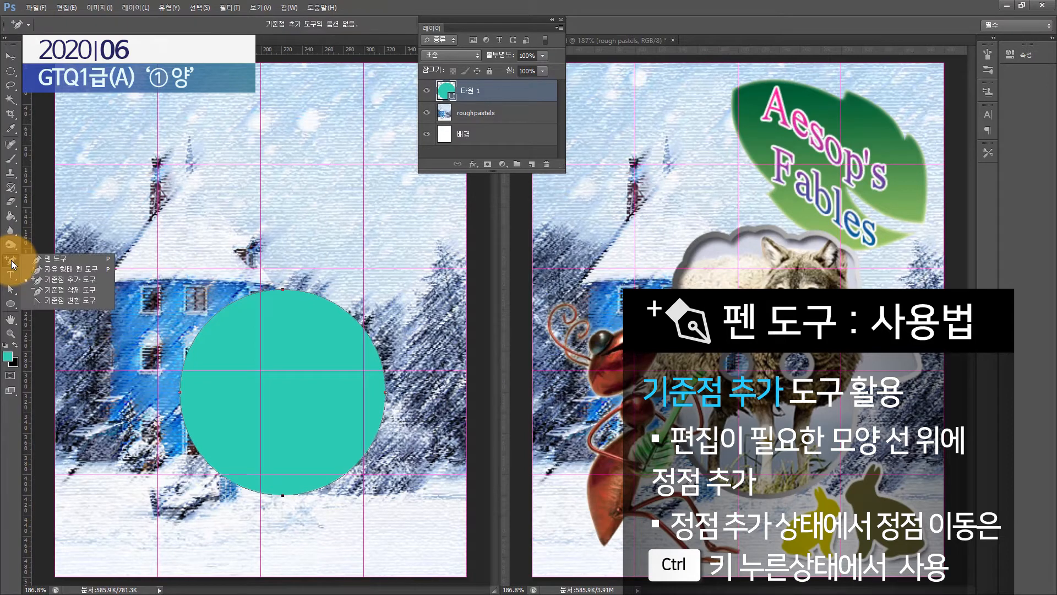
pyautogui.click(50, 284)
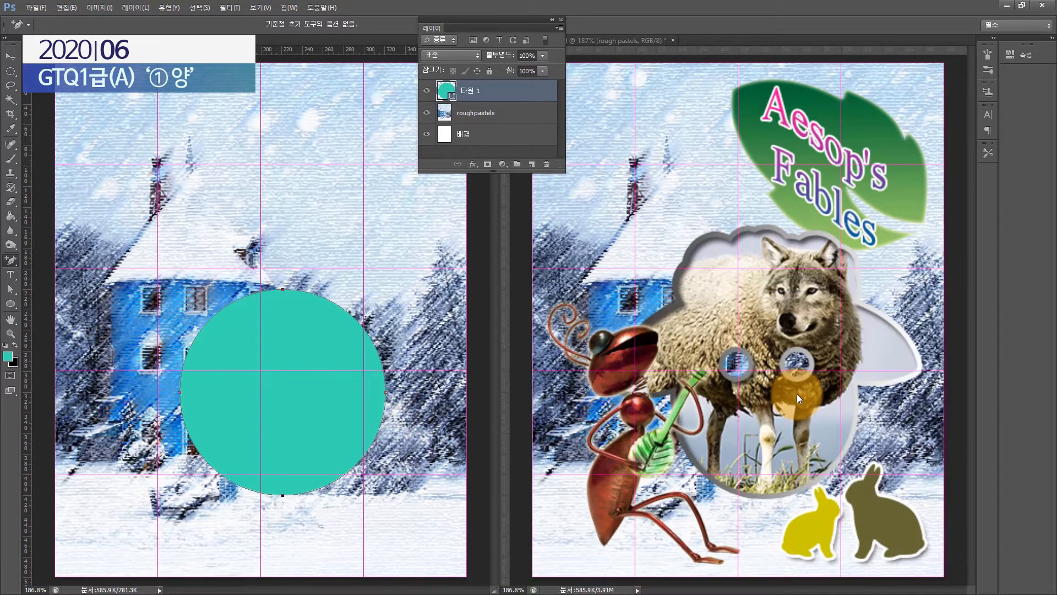
pyautogui.click(385, 403)
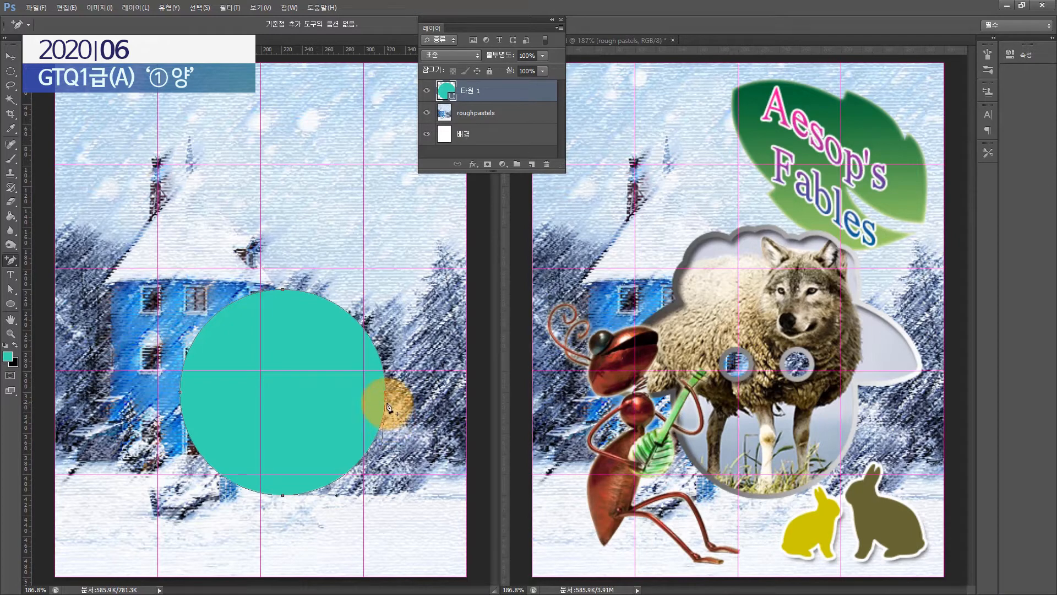
pyautogui.moveTo(386, 401); pyautogui.dragTo(378, 401)
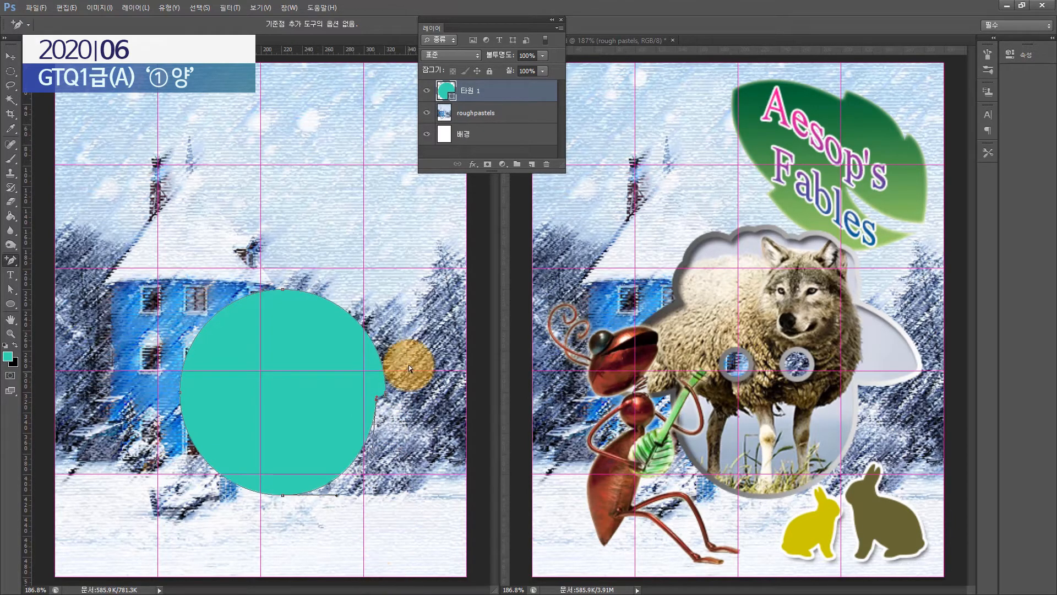
pyautogui.moveTo(376, 427); pyautogui.dragTo(376, 427)
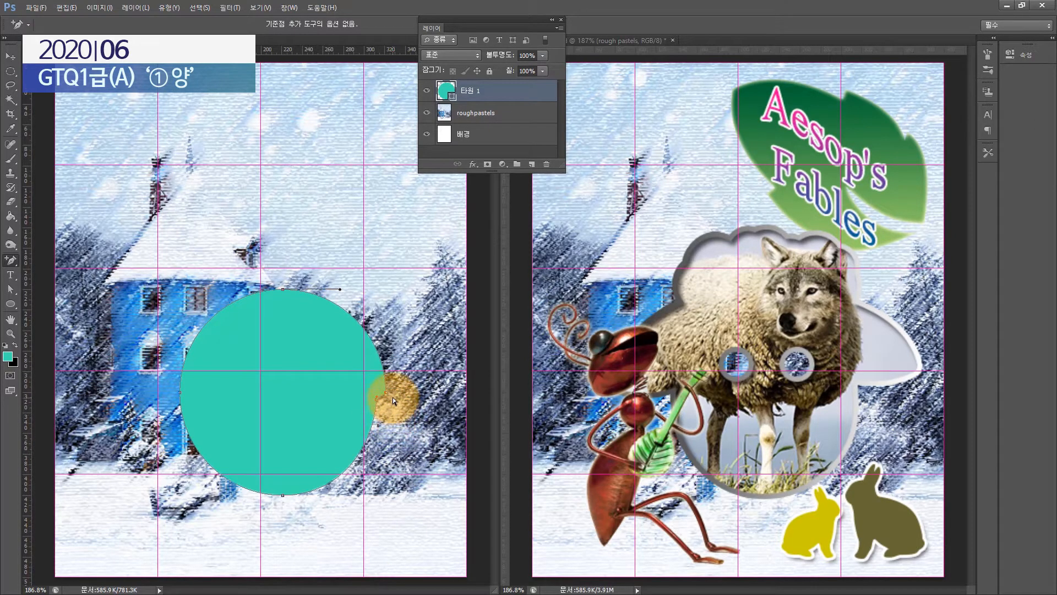
pyautogui.moveTo(386, 393); pyautogui.dragTo(439, 368)
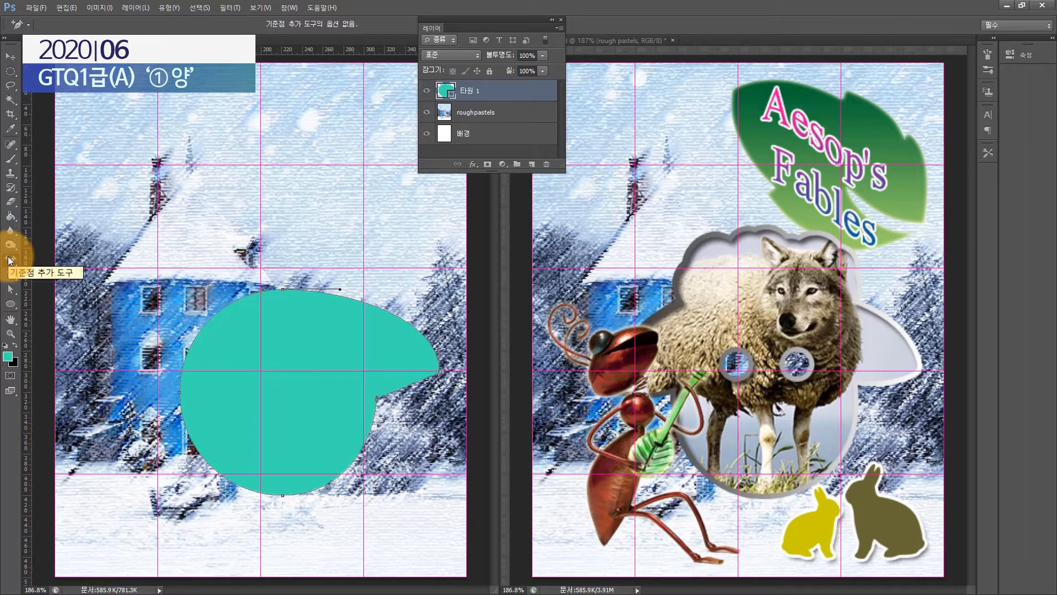
# Add an anchor point on the circle's left side, moving it inward, and pull the neighbouring point outward to form the left ear
pyautogui.click(180, 402)
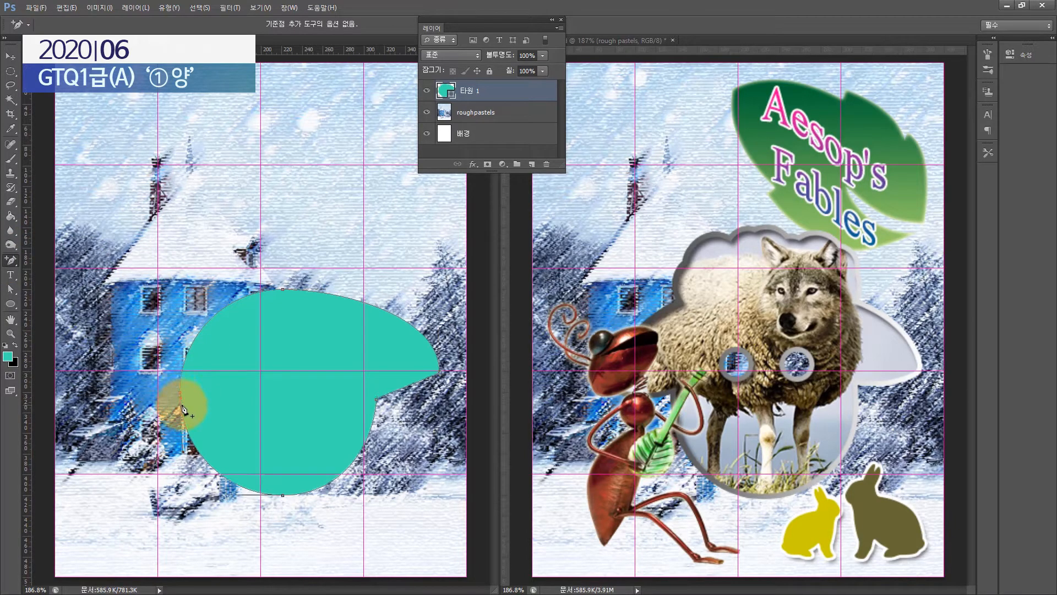
pyautogui.moveTo(180, 399); pyautogui.dragTo(193, 395)
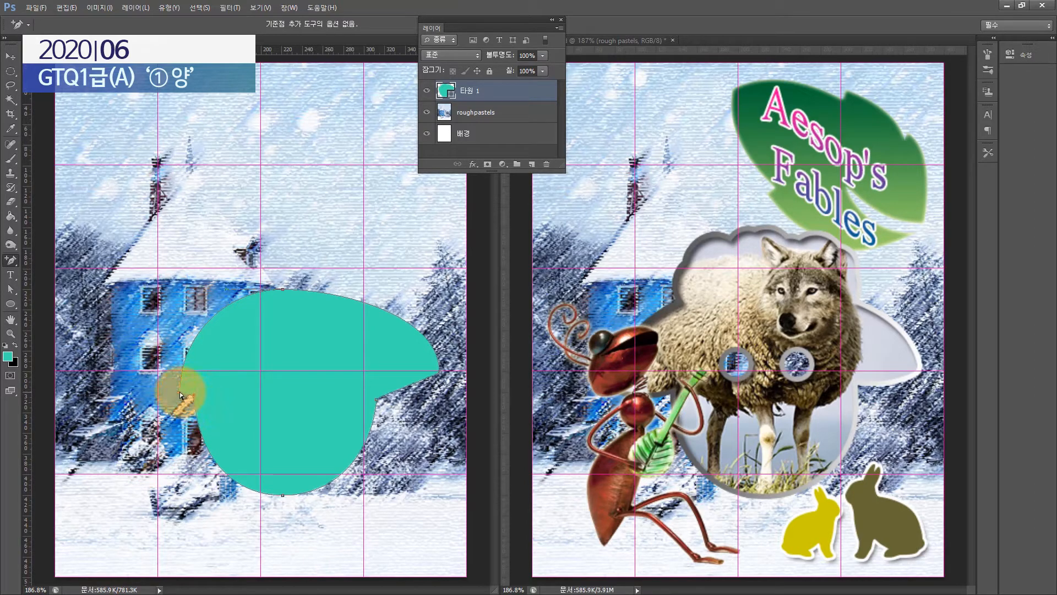
pyautogui.moveTo(179, 392); pyautogui.dragTo(137, 388)
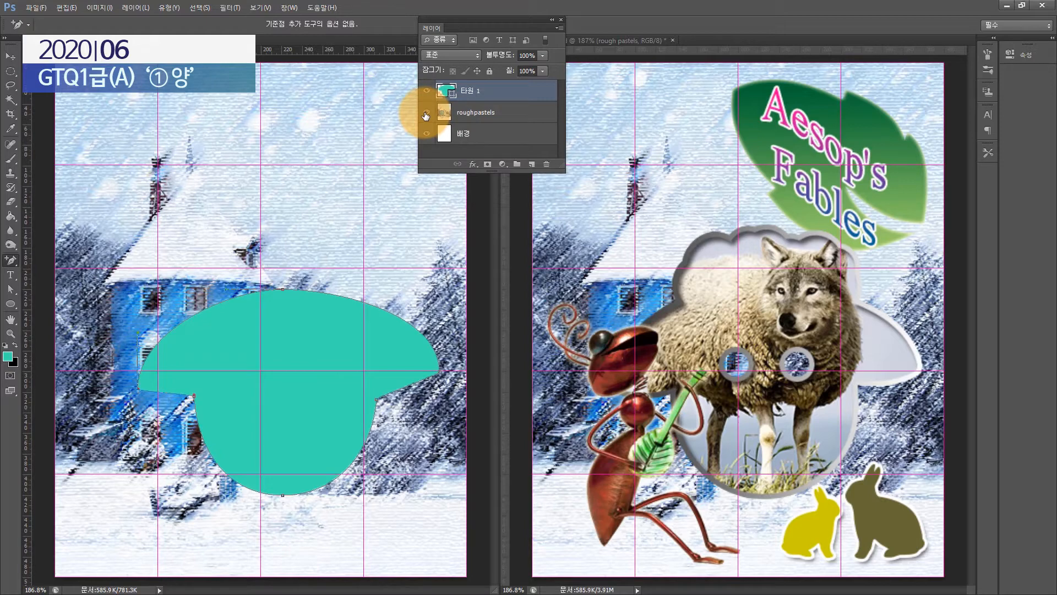
# Hide the roughpastels layer and curve both sides of the right ear's tip with the Convert Point tool
pyautogui.click(426, 114)
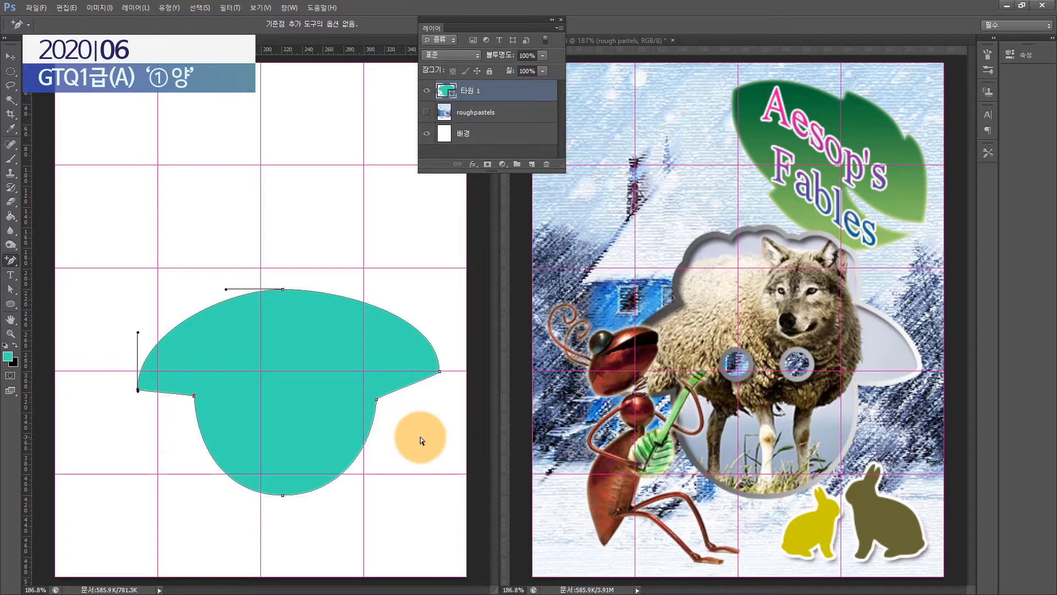
pyautogui.click(12, 261)
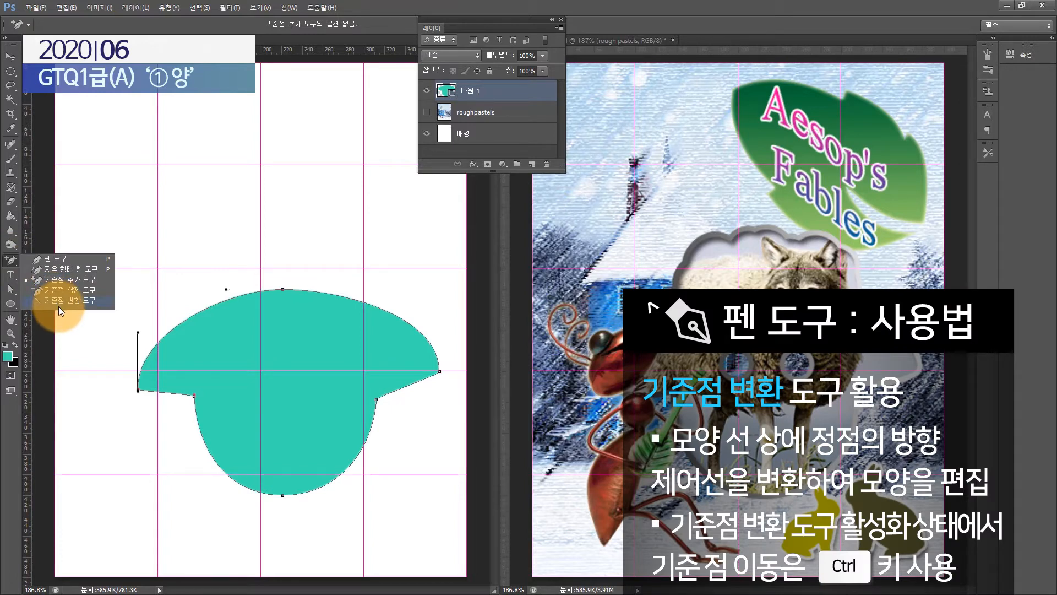
pyautogui.click(61, 300)
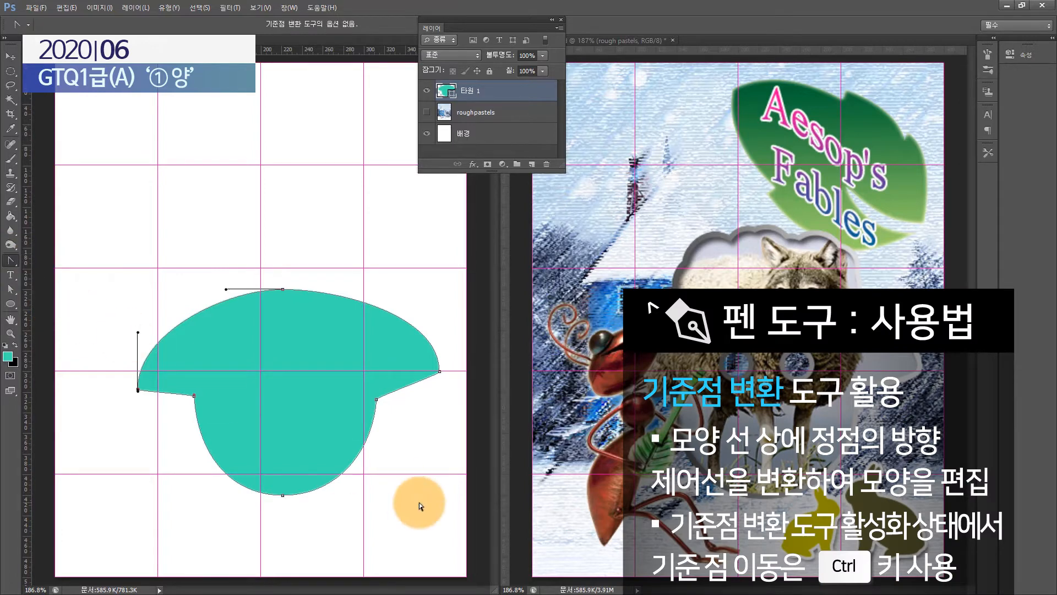
pyautogui.moveTo(439, 372); pyautogui.dragTo(442, 374)
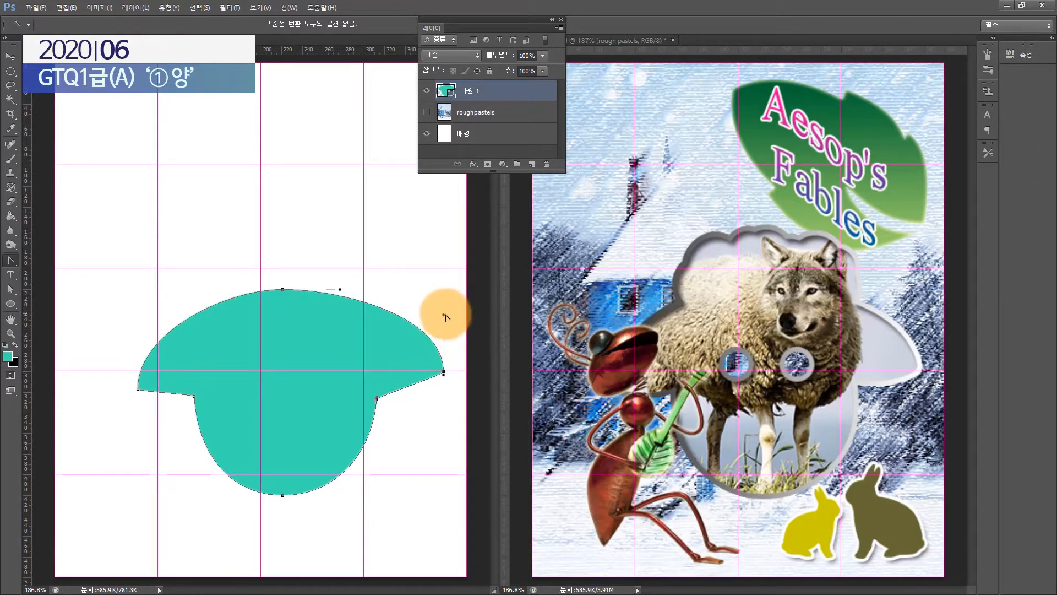
pyautogui.moveTo(444, 314); pyautogui.dragTo(422, 302)
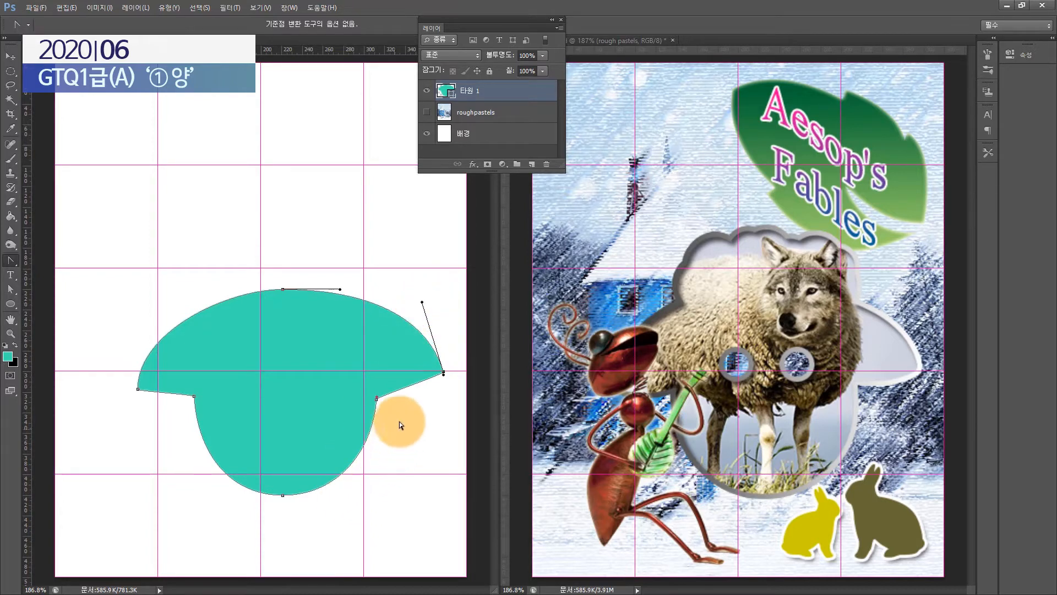
pyautogui.moveTo(444, 378); pyautogui.dragTo(433, 392)
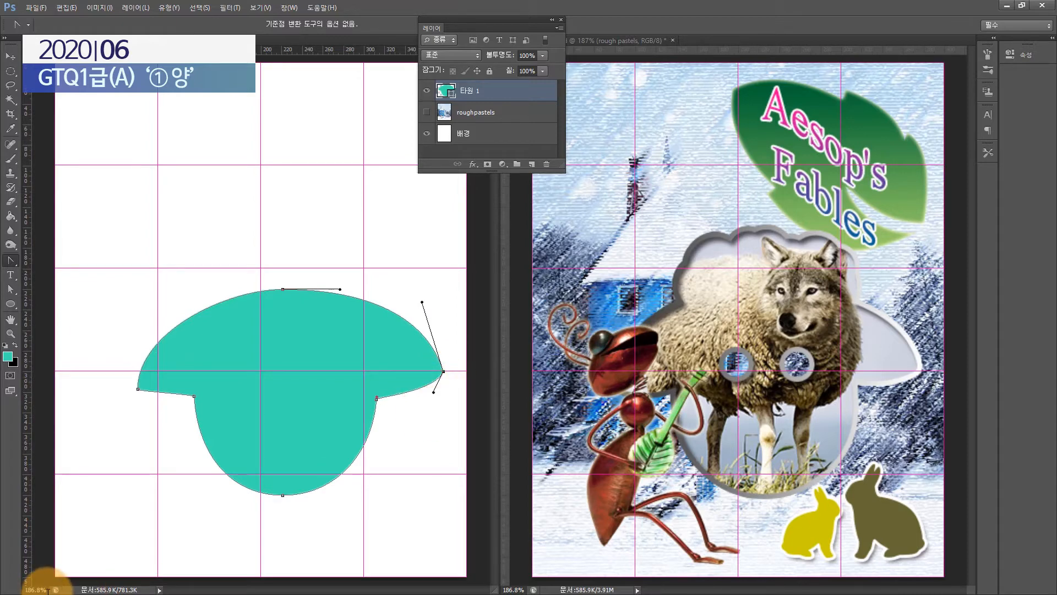
# Round the left ear's tip and reposition the points at both ears to refine the head outline
pyautogui.click(138, 391)
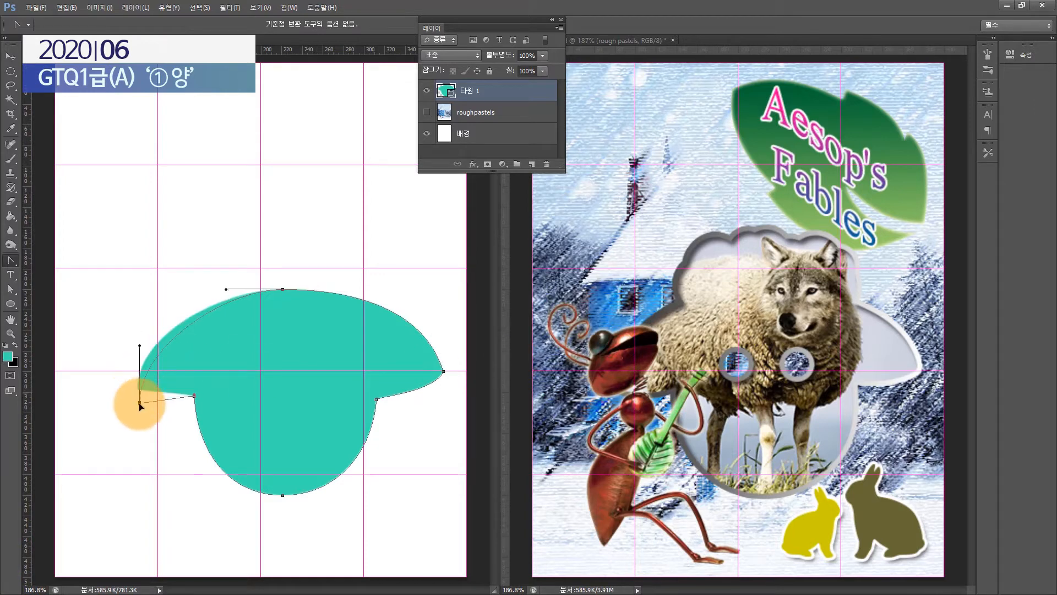
pyautogui.moveTo(138, 393); pyautogui.dragTo(132, 392)
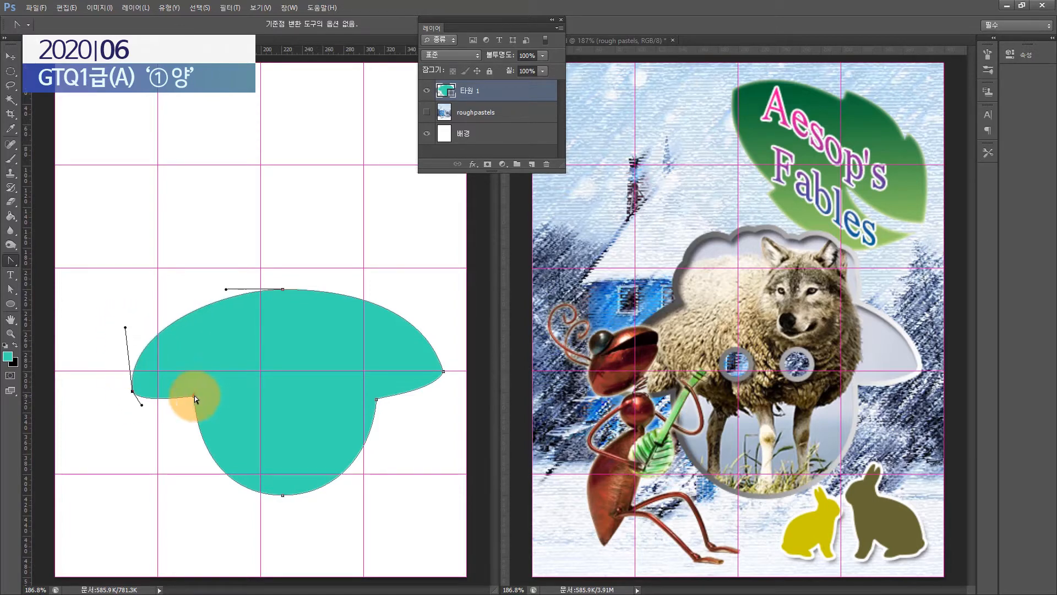
pyautogui.keyDown('ctrl'); pyautogui.click(193, 396); pyautogui.keyUp('ctrl')
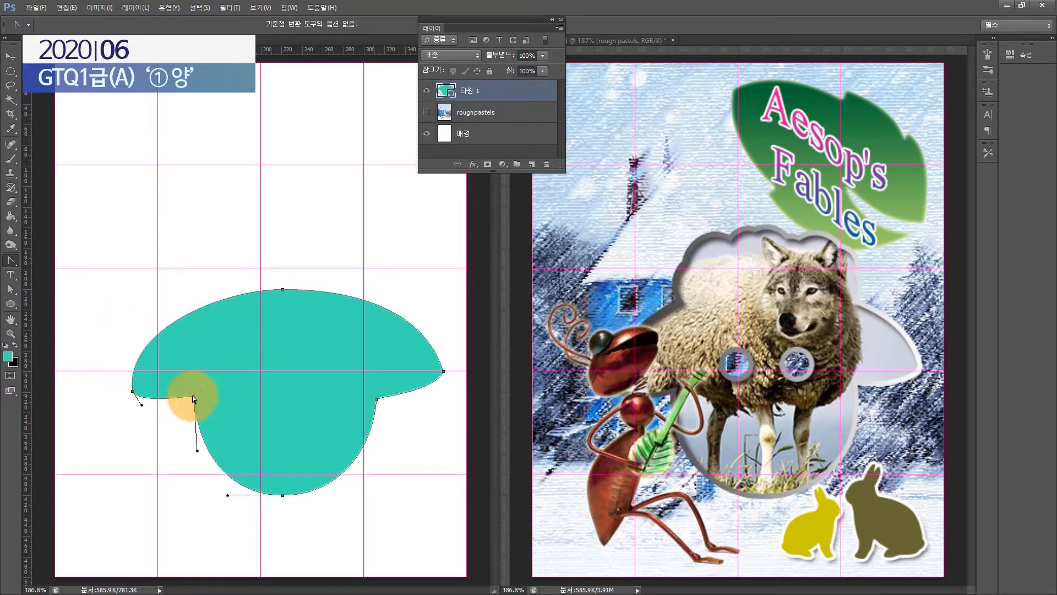
pyautogui.moveTo(193, 395); pyautogui.dragTo(128, 395)
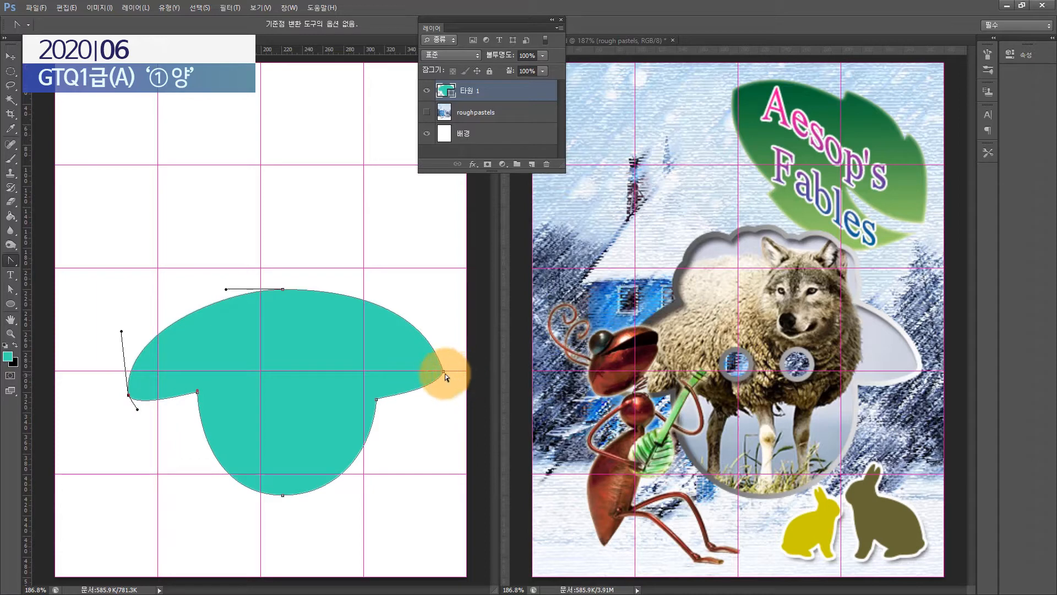
pyautogui.moveTo(443, 373); pyautogui.dragTo(437, 395)
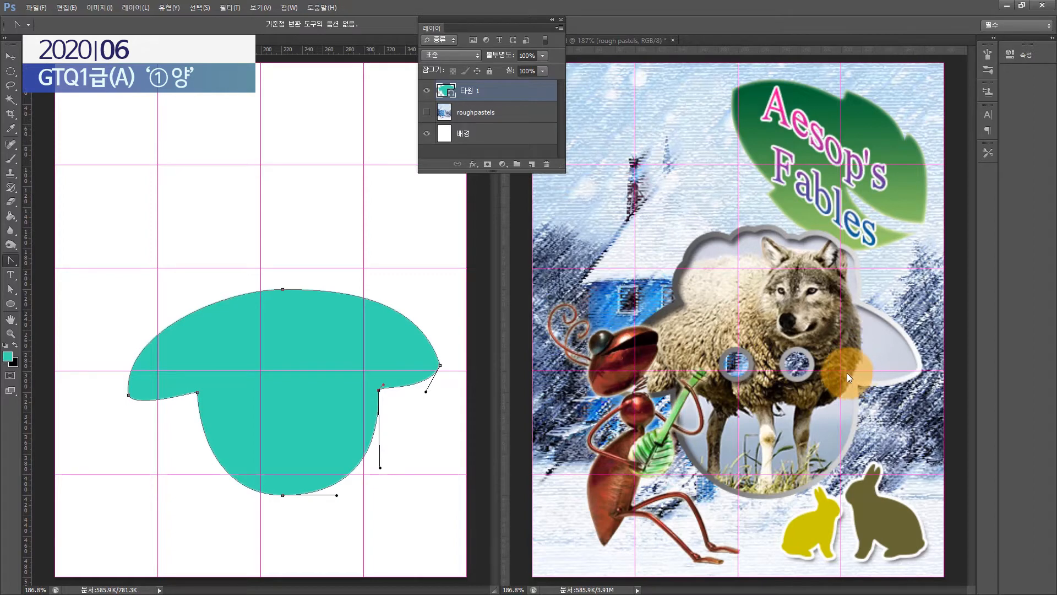
# Add a small circle on the head's upper-left edge with the Ellipse tool, combining it with the existing head shape
pyautogui.click(11, 289)
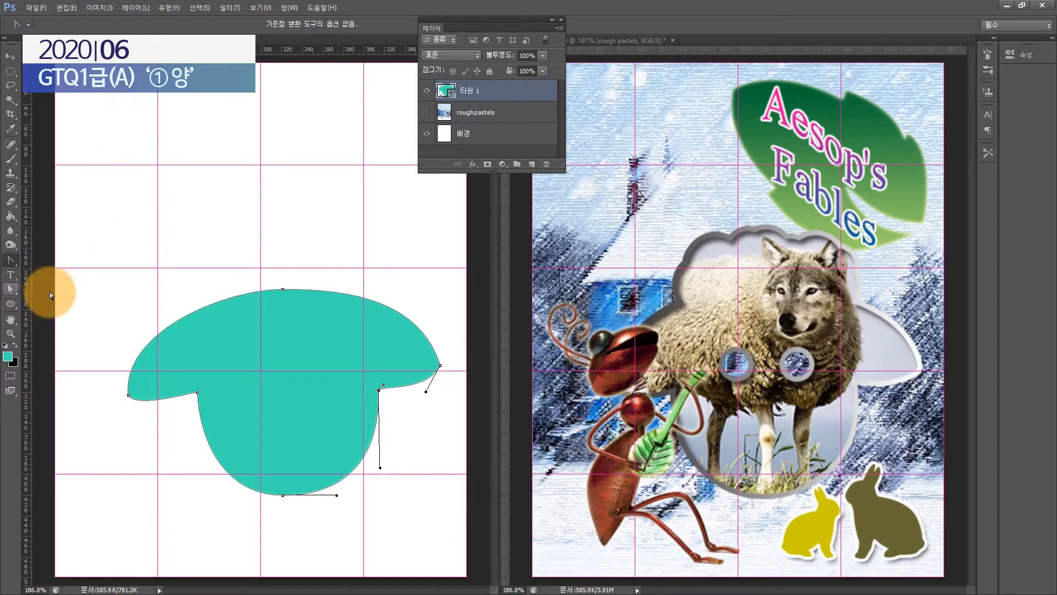
pyautogui.click(11, 304)
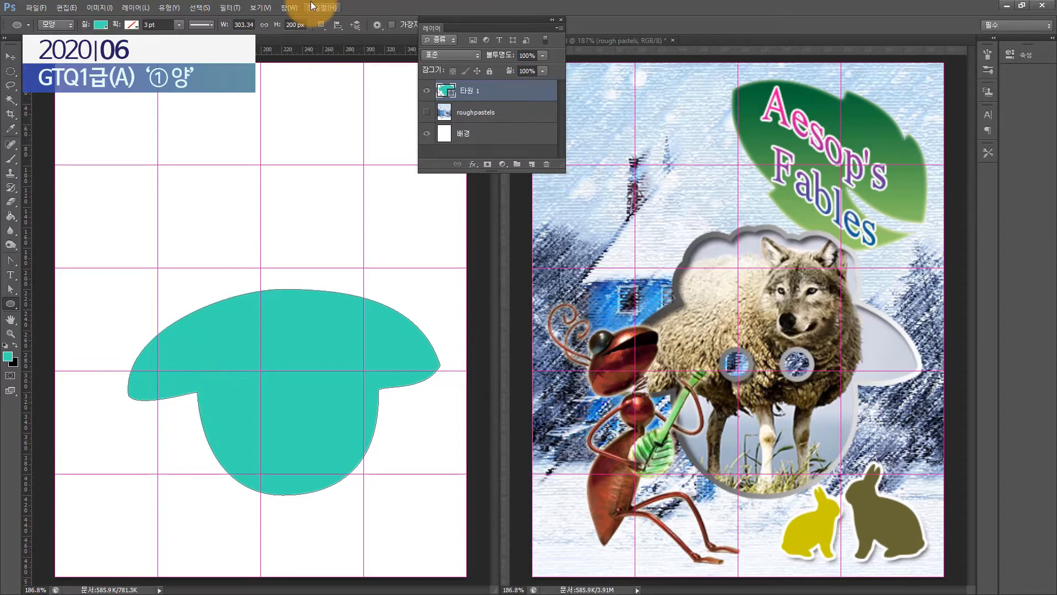
pyautogui.click(321, 24)
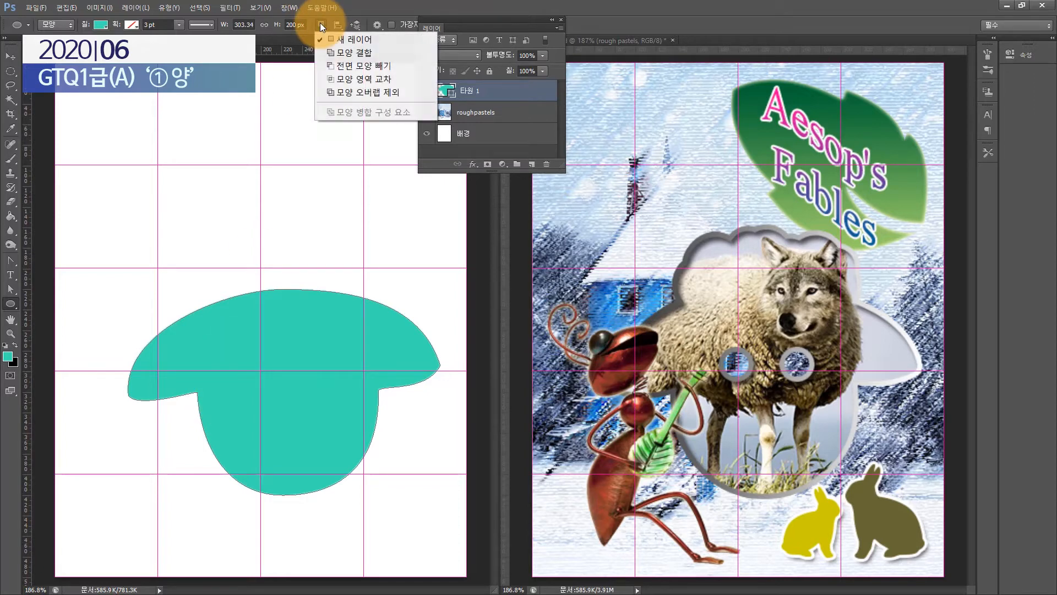
pyautogui.click(333, 55)
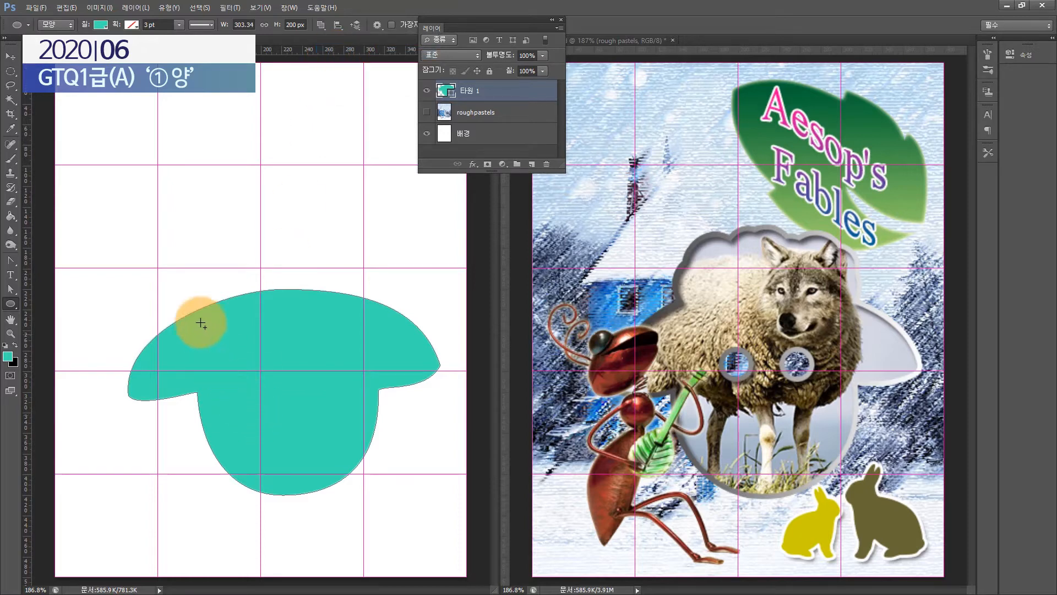
pyautogui.moveTo(189, 305)
pyautogui.mouseDown()
pyautogui.moveTo(244, 267)
pyautogui.moveTo(215, 280)
pyautogui.mouseUp()
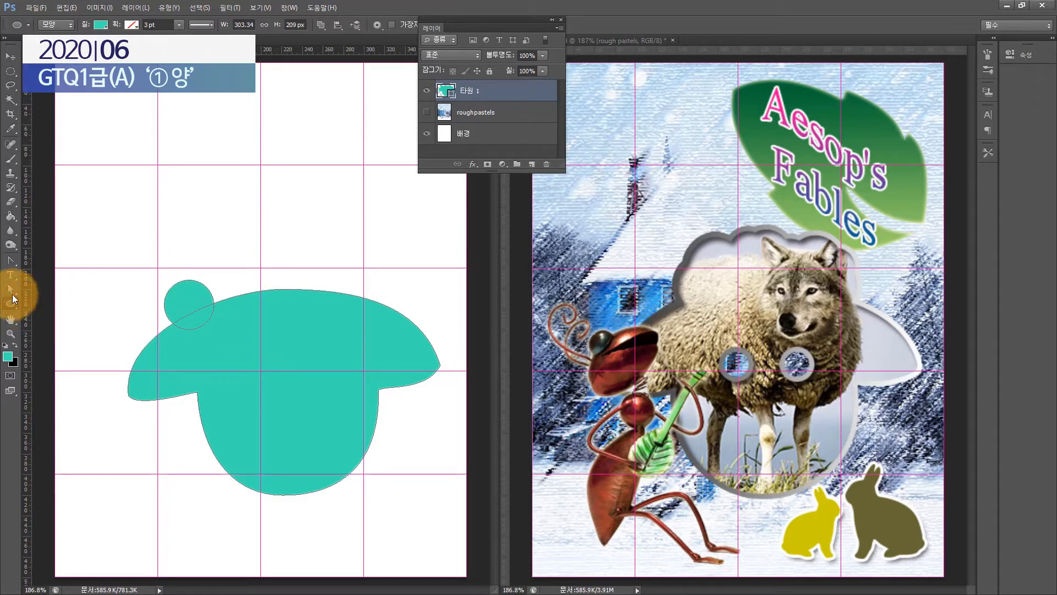
# Copy the small circle twice along the head's upper-left edge with the Path Selection tool to form wool curls
pyautogui.moveTo(8, 287); pyautogui.dragTo(38, 292)
pyautogui.click(181, 298)
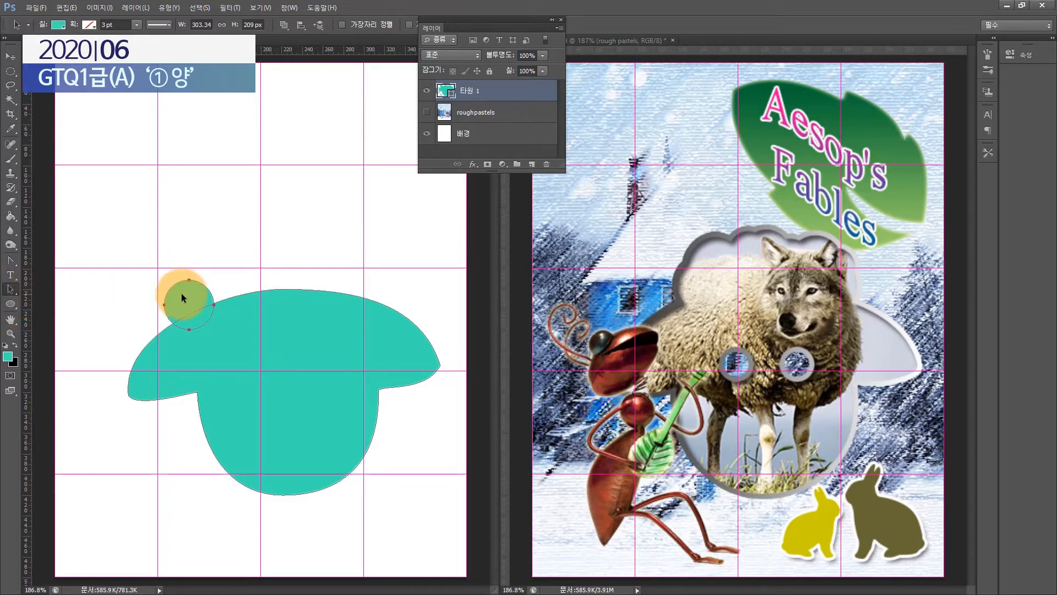
pyautogui.moveTo(183, 303); pyautogui.dragTo(250, 285)
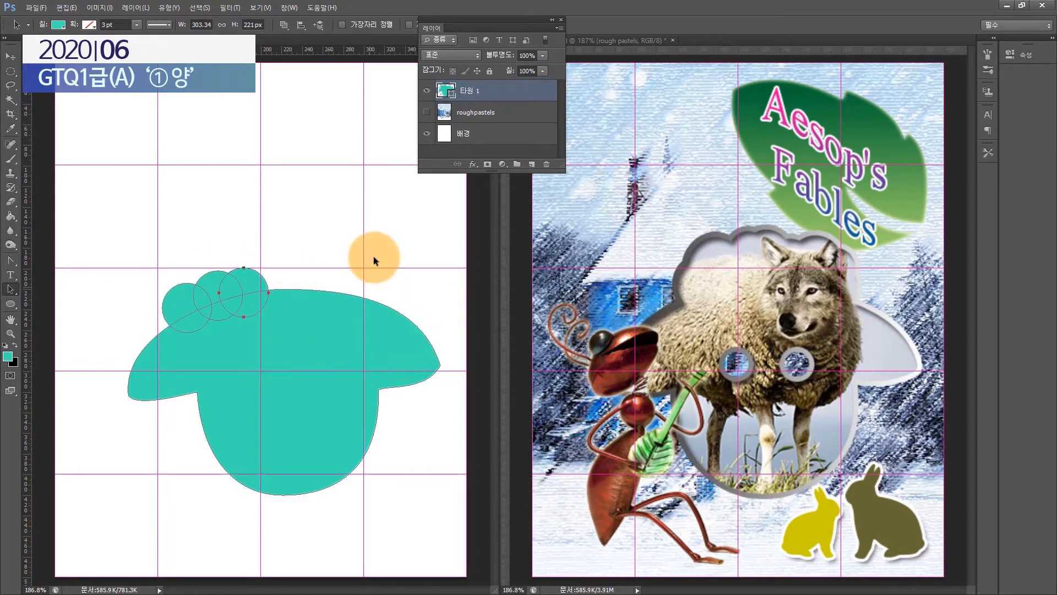
pyautogui.moveTo(344, 270); pyautogui.dragTo(190, 370)
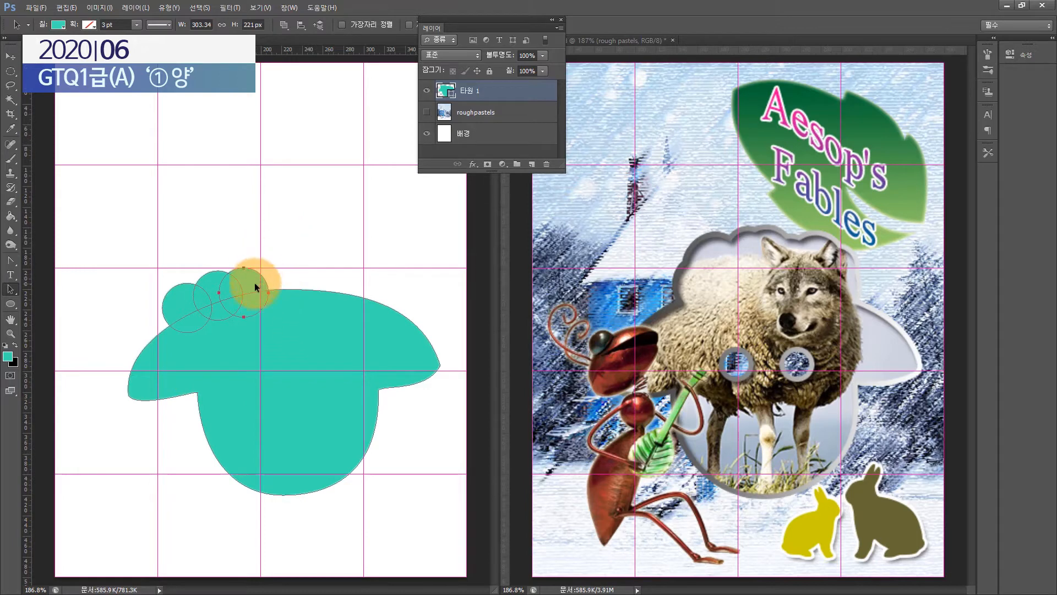
# Undo all the small circles added on the head, returning to the plain eared head shape
pyautogui.hotkey('ctrl', 'alt', 'z')
pyautogui.hotkey('ctrl', 'alt', 'z')
pyautogui.hotkey('ctrl', 'alt', 'z')
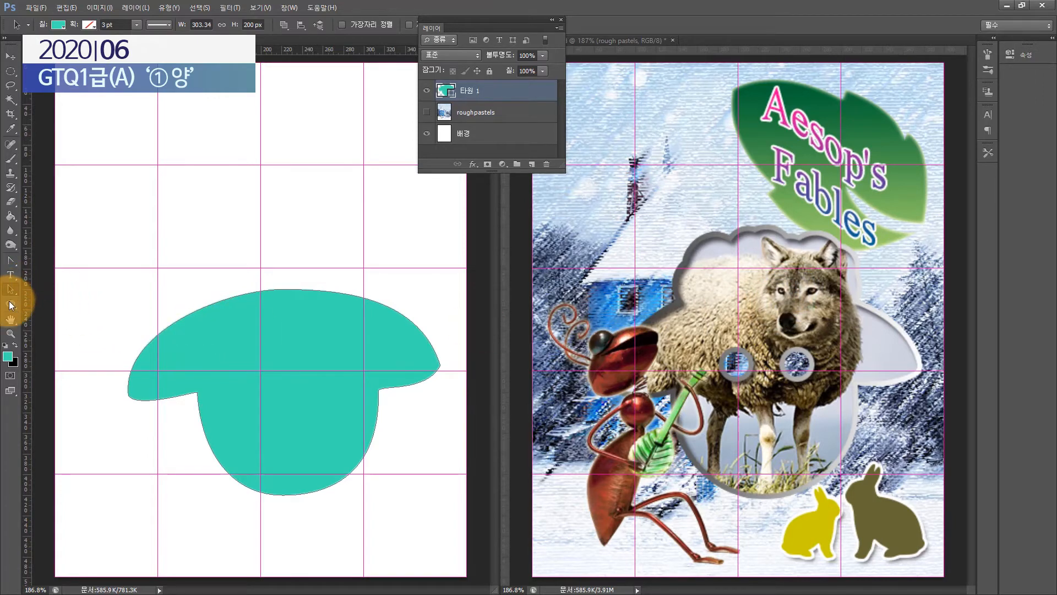
# Set the Pen tool to combine with the existing shape and show the roughpastels layer
pyautogui.click(10, 260)
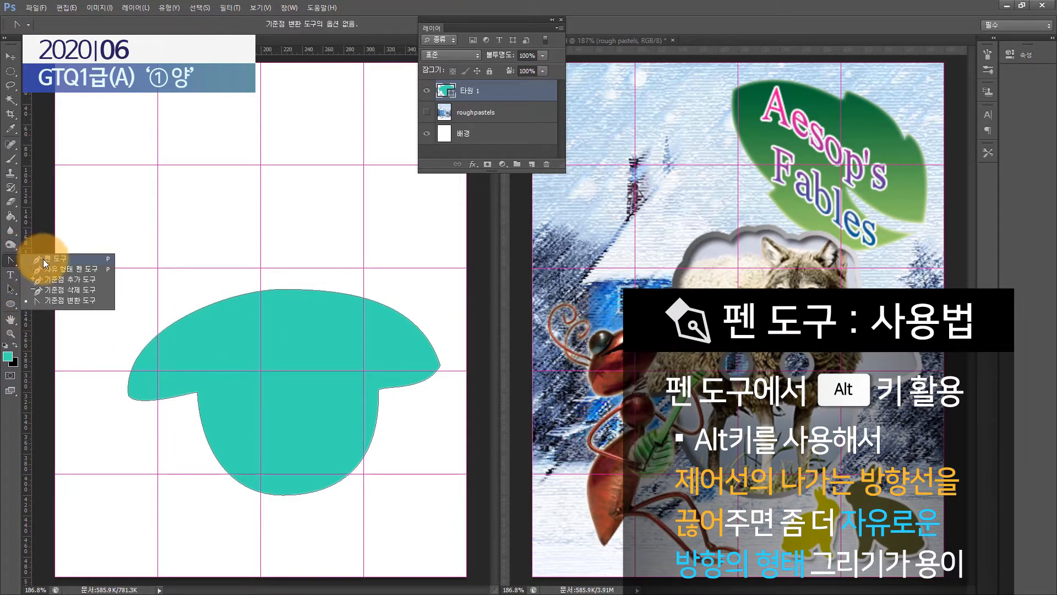
pyautogui.click(43, 258)
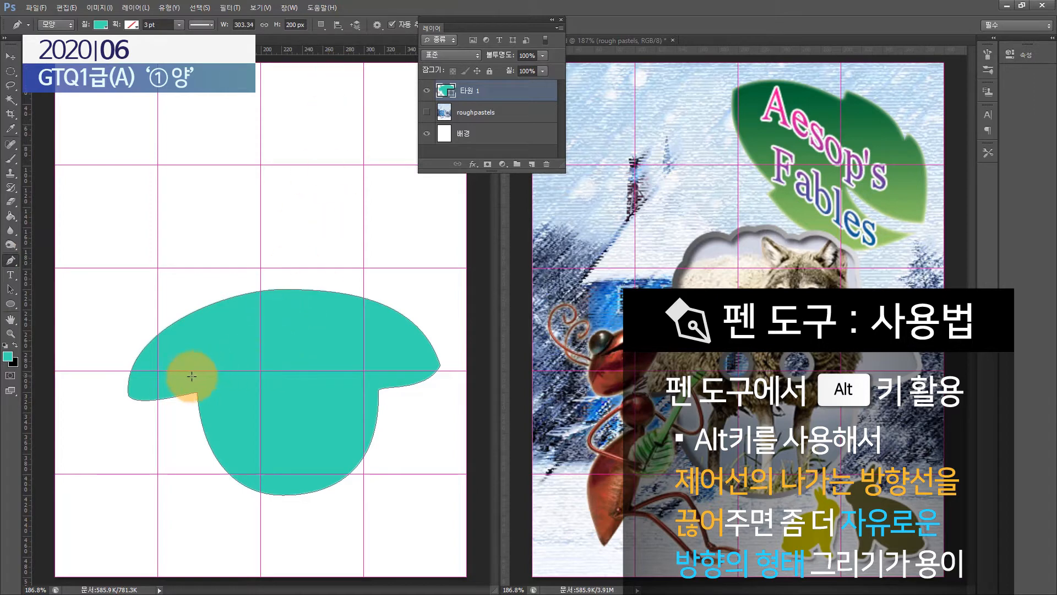
pyautogui.click(322, 31)
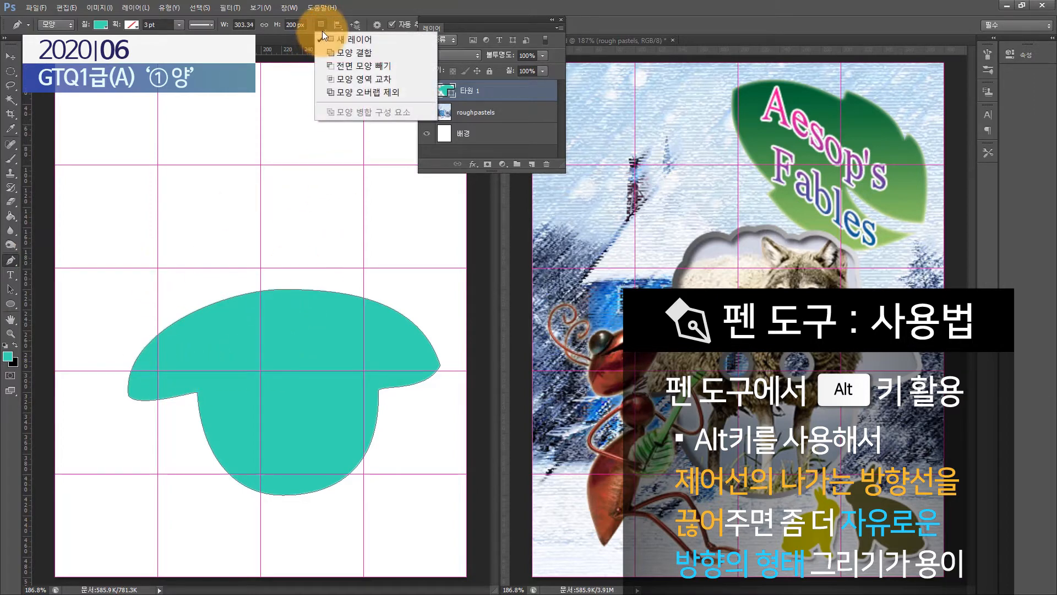
pyautogui.click(351, 54)
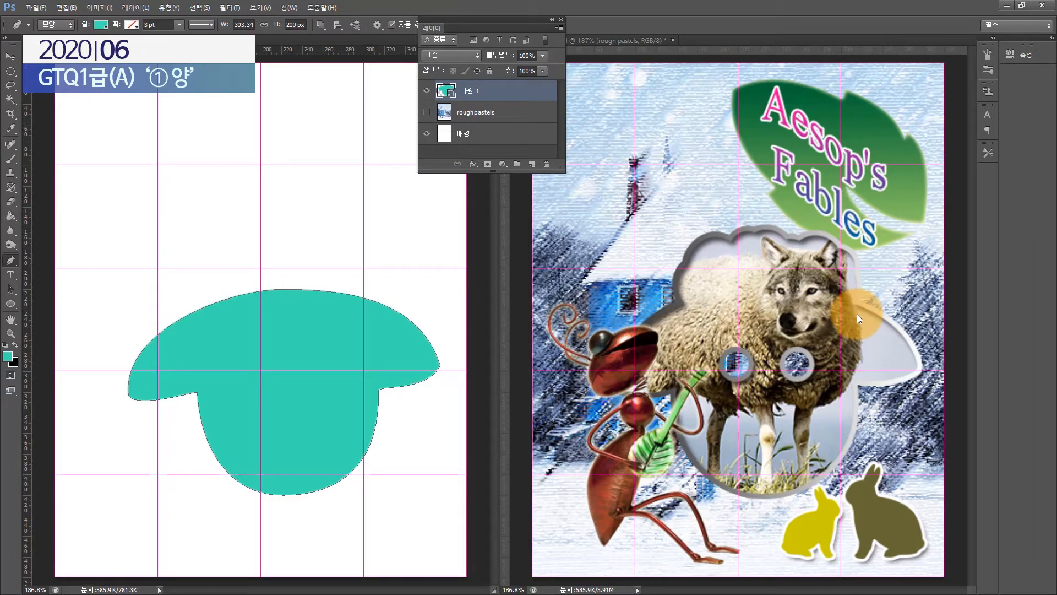
pyautogui.click(427, 111)
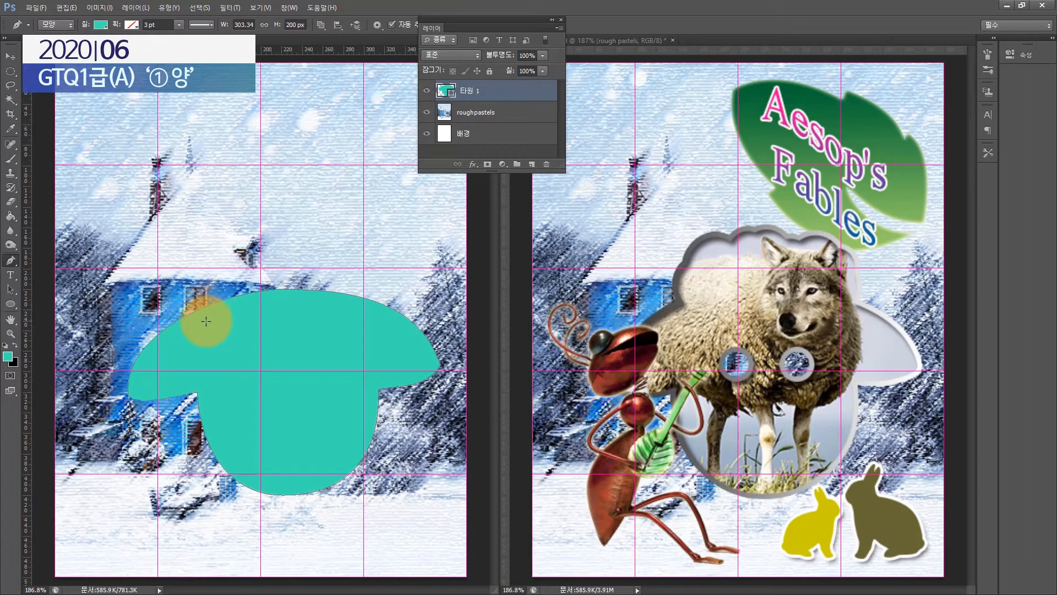
# Draw the first three wool curls with the Pen tool, from the head's upper-left edge upward, breaking the direction line after each curve
pyautogui.moveTo(205, 322); pyautogui.dragTo(233, 235)
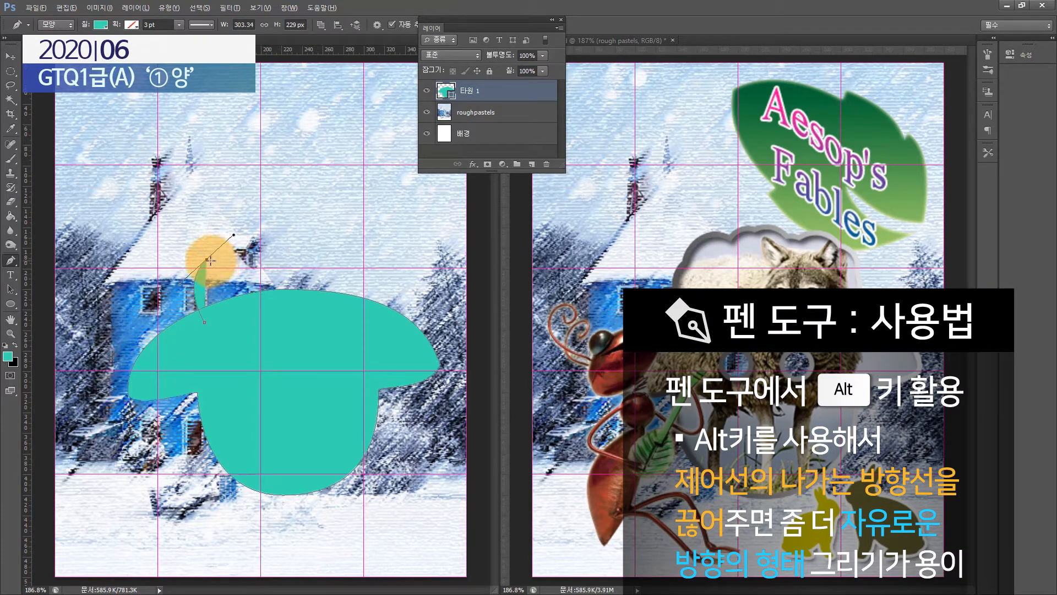
pyautogui.keyDown('alt'); pyautogui.click(206, 259); pyautogui.keyUp('alt')
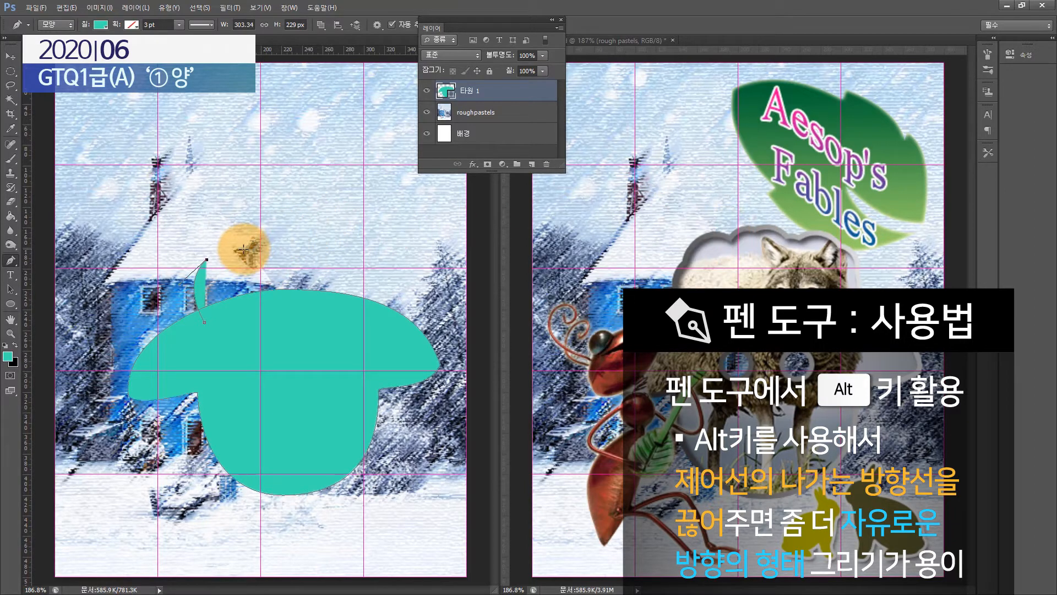
pyautogui.moveTo(241, 243); pyautogui.dragTo(269, 253)
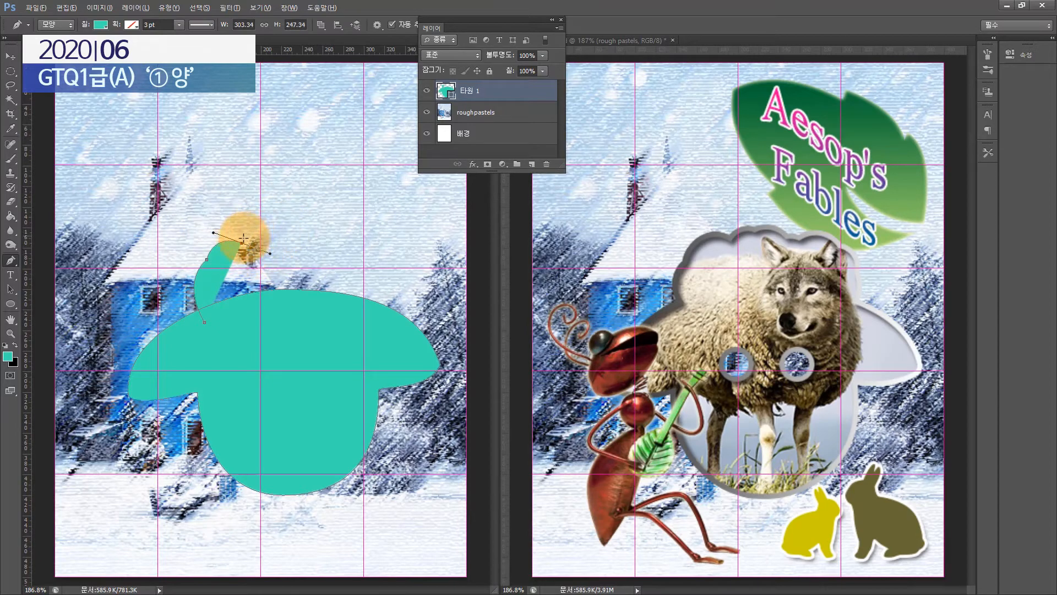
pyautogui.keyDown('alt'); pyautogui.click(242, 242); pyautogui.keyUp('alt')
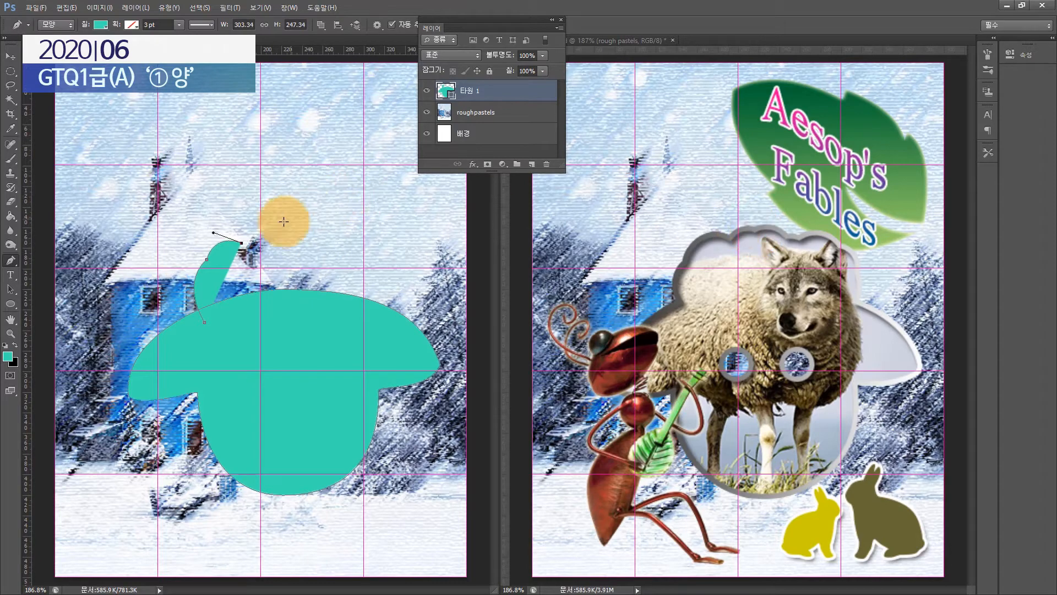
pyautogui.click(272, 233)
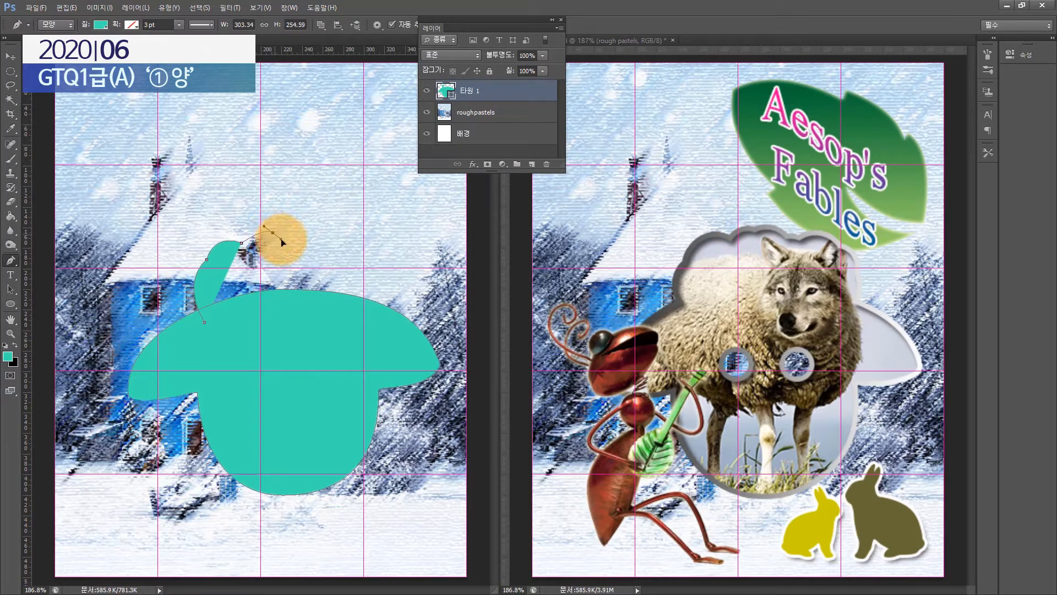
pyautogui.moveTo(281, 239); pyautogui.dragTo(295, 241)
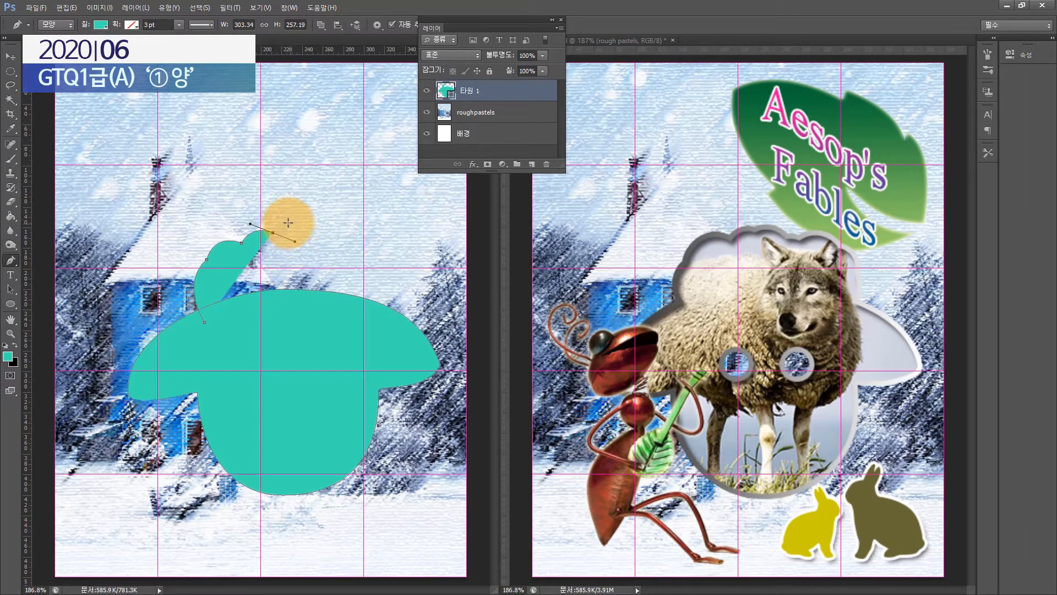
pyautogui.keyDown('alt'); pyautogui.click(273, 232); pyautogui.keyUp('alt')
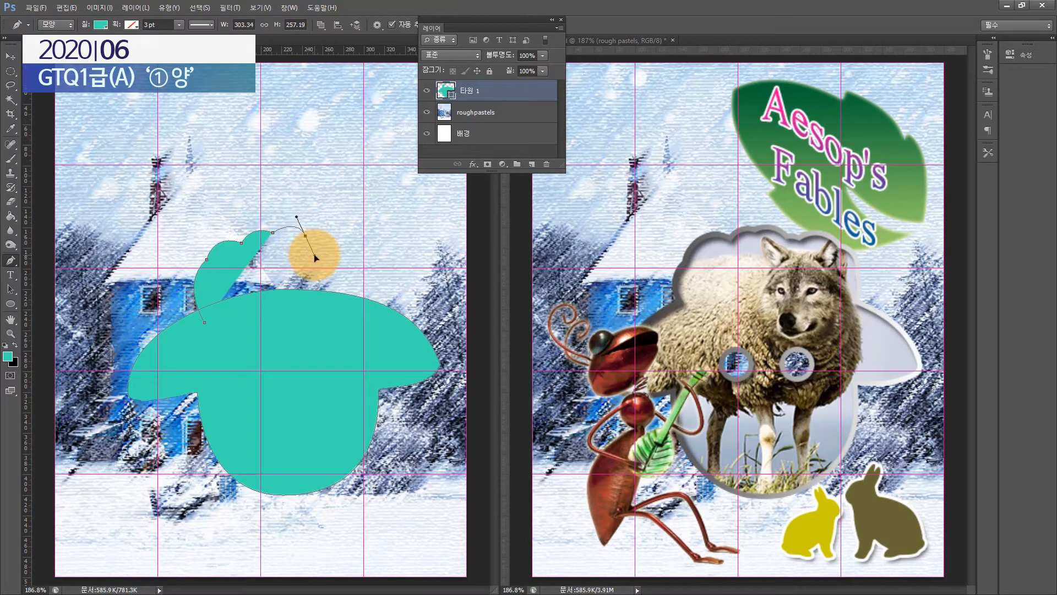
# Continue the wool outline across the top with a rounded curl, a tiny curl and a wider one, breaking each outgoing direction line
pyautogui.moveTo(314, 253); pyautogui.dragTo(314, 253)
pyautogui.keyDown('alt'); pyautogui.click(306, 235); pyautogui.keyUp('alt')
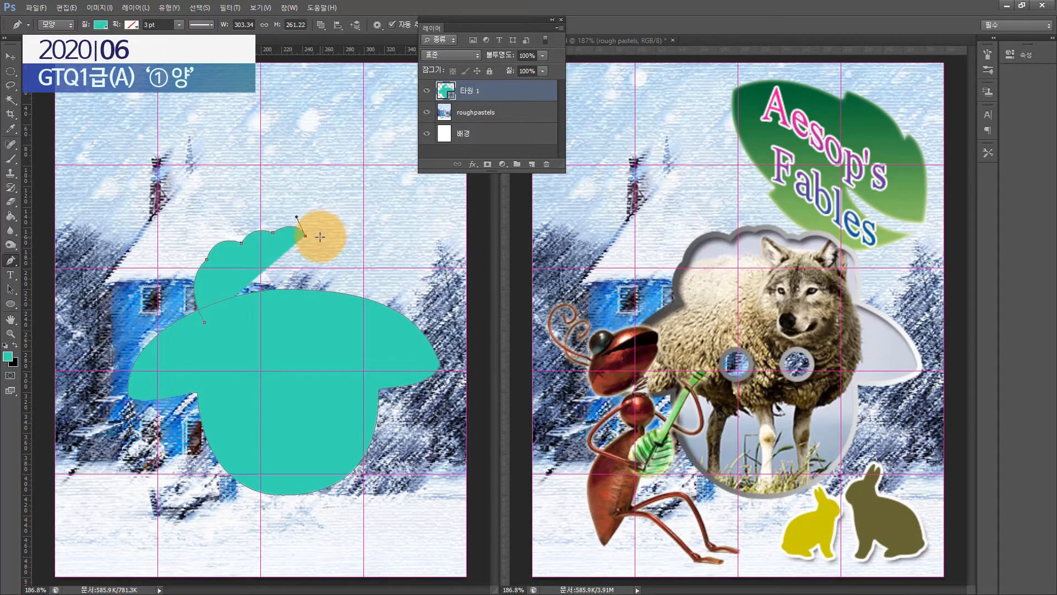
pyautogui.moveTo(325, 240); pyautogui.dragTo(325, 240)
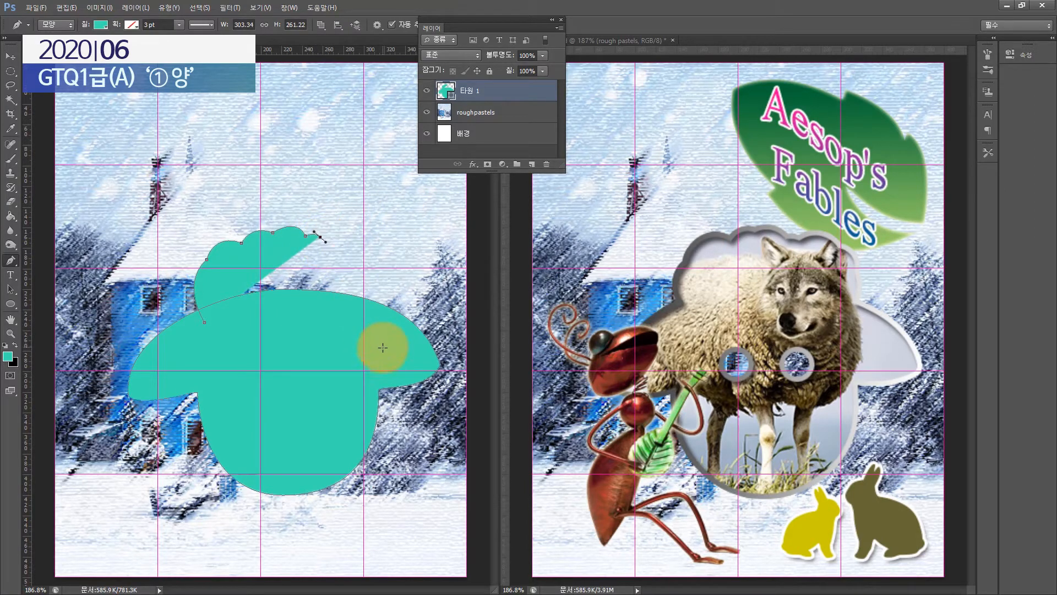
pyautogui.keyDown('alt'); pyautogui.click(320, 237); pyautogui.keyUp('alt')
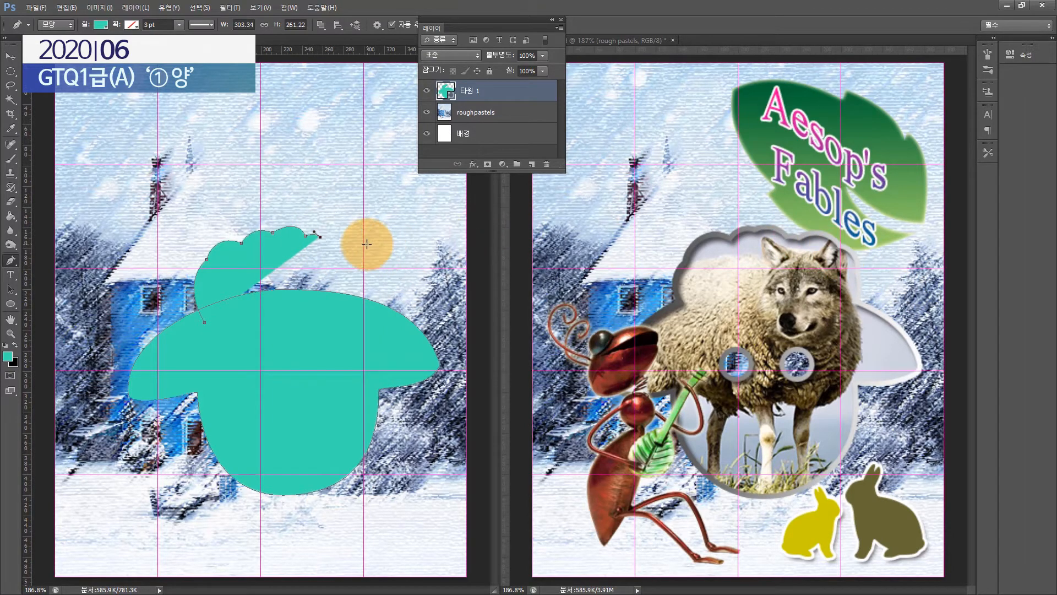
pyautogui.moveTo(361, 238); pyautogui.dragTo(375, 255)
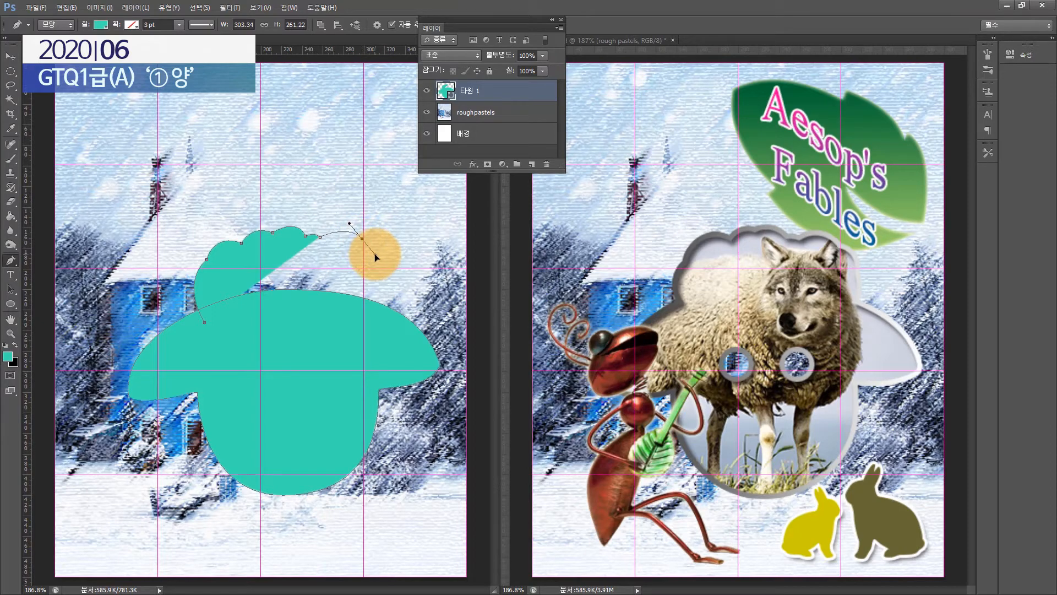
pyautogui.moveTo(375, 255); pyautogui.dragTo(375, 254)
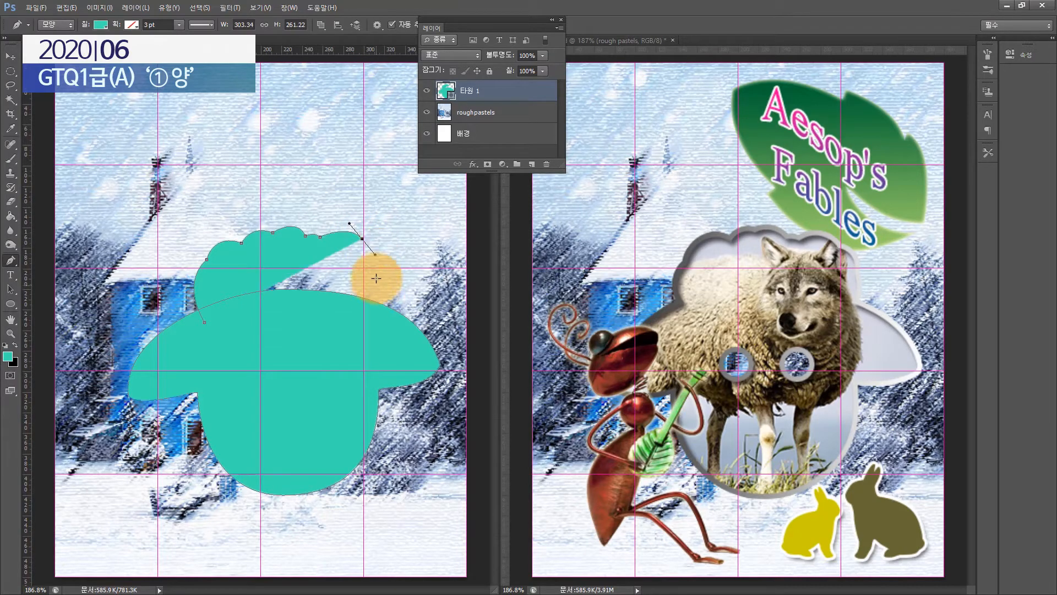
pyautogui.keyDown('alt'); pyautogui.click(362, 238); pyautogui.keyUp('alt')
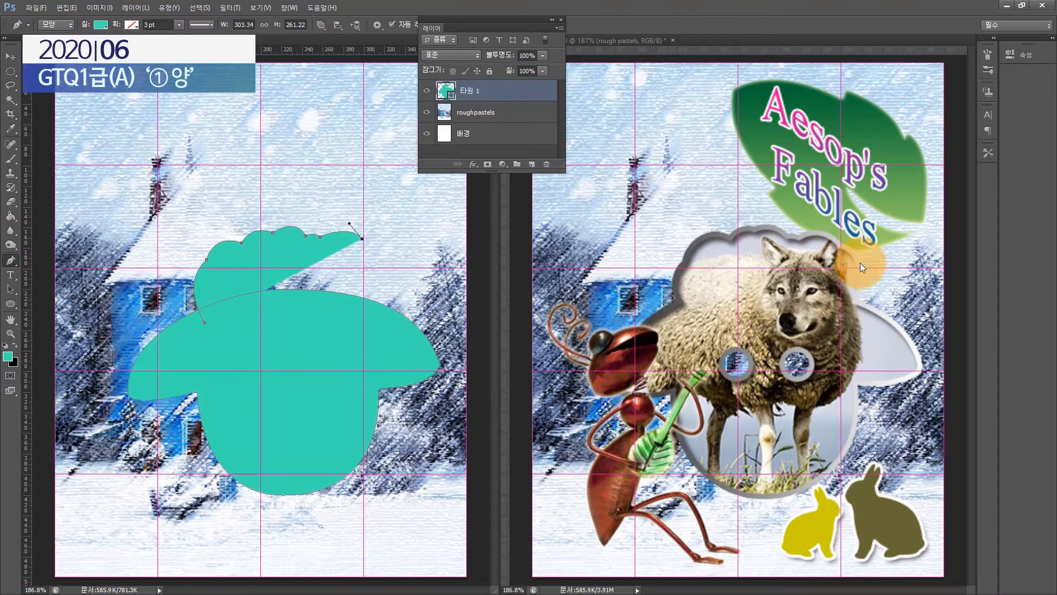
# Curve the wool outline down the right side to the right ear and close the path at its starting point
pyautogui.moveTo(377, 292); pyautogui.dragTo(372, 294)
pyautogui.keyDown('alt'); pyautogui.click(379, 273); pyautogui.keyUp('alt')
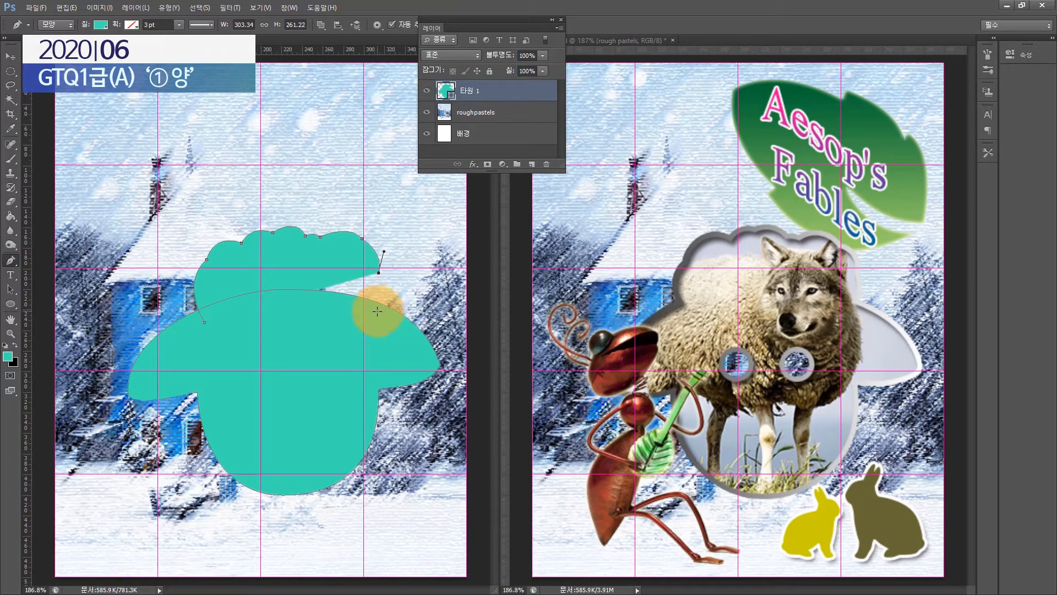
pyautogui.moveTo(377, 312); pyautogui.dragTo(372, 332)
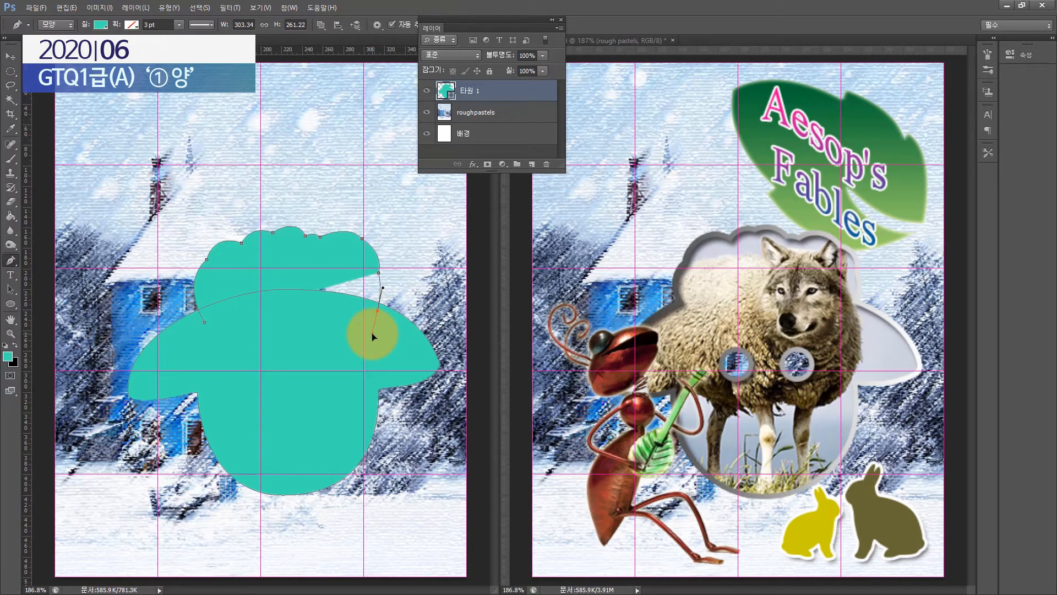
pyautogui.keyDown('alt'); pyautogui.click(375, 311); pyautogui.keyUp('alt')
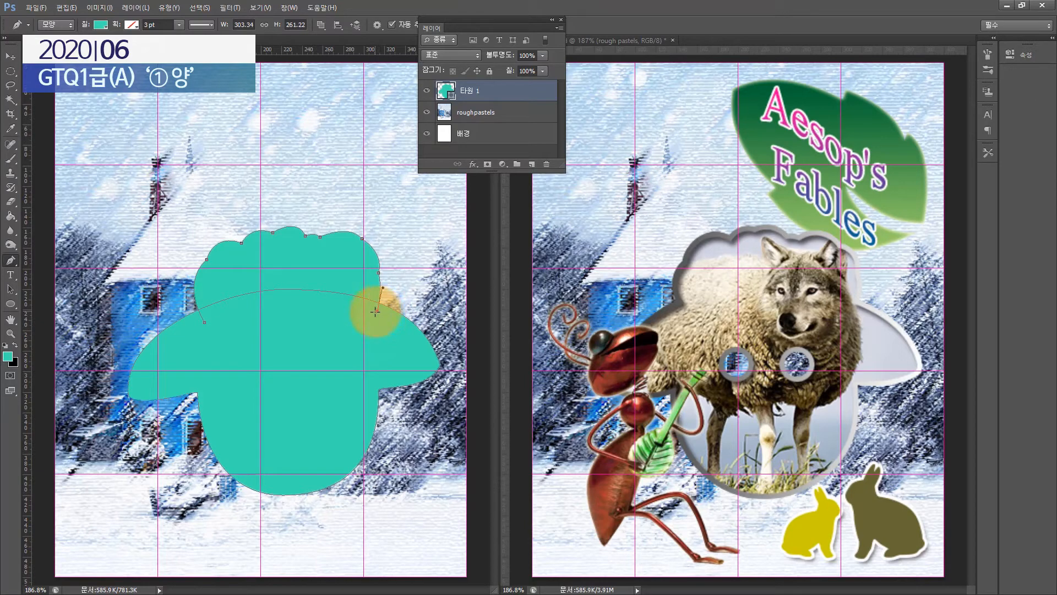
pyautogui.click(207, 327)
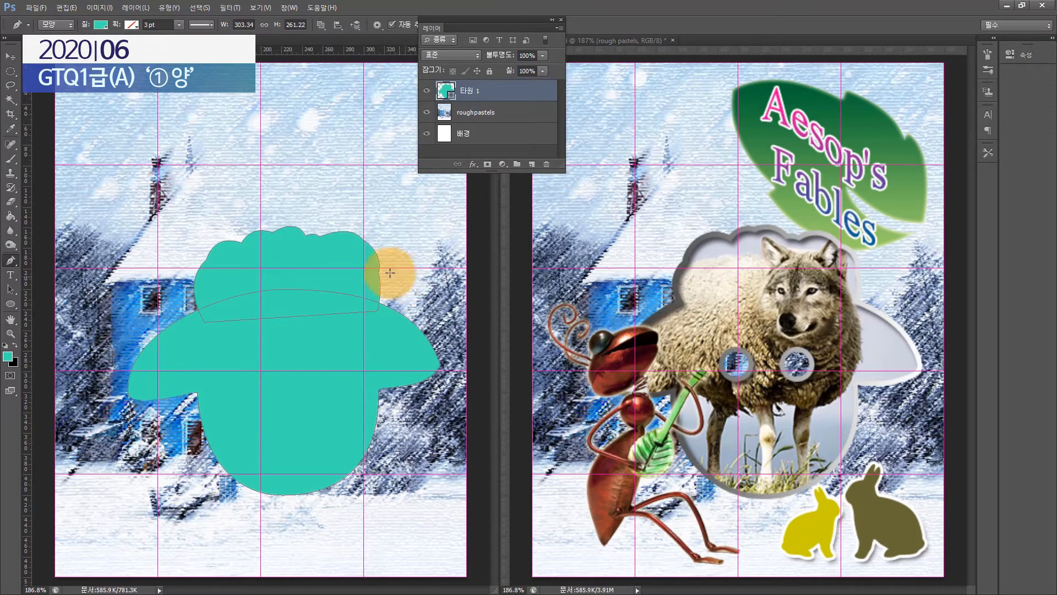
# Refine the wool curls on the upper right by adjusting their anchor points and handles with the Direct Selection tool
pyautogui.click(11, 288)
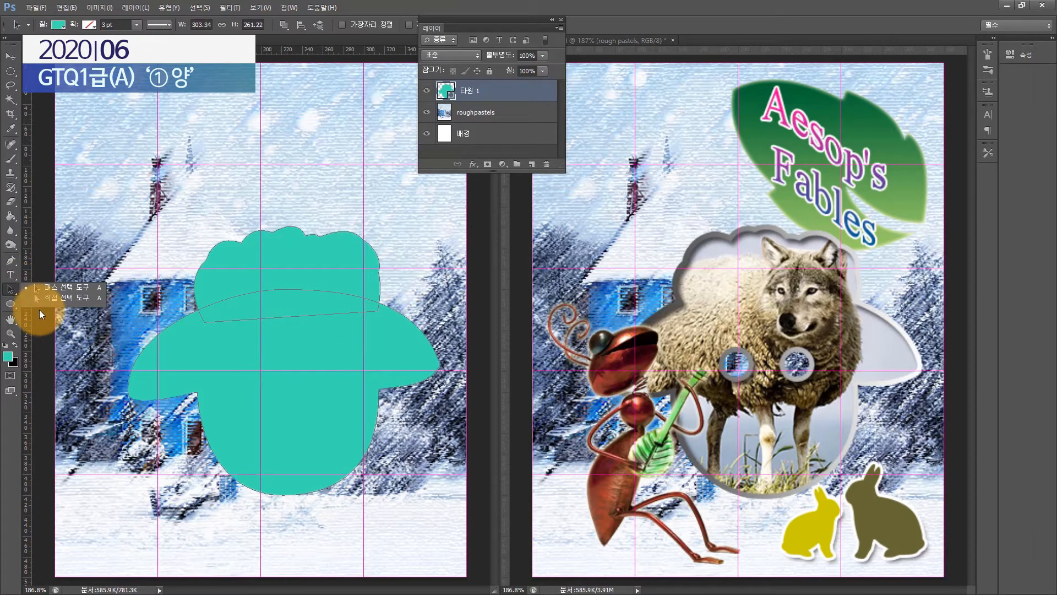
pyautogui.click(47, 299)
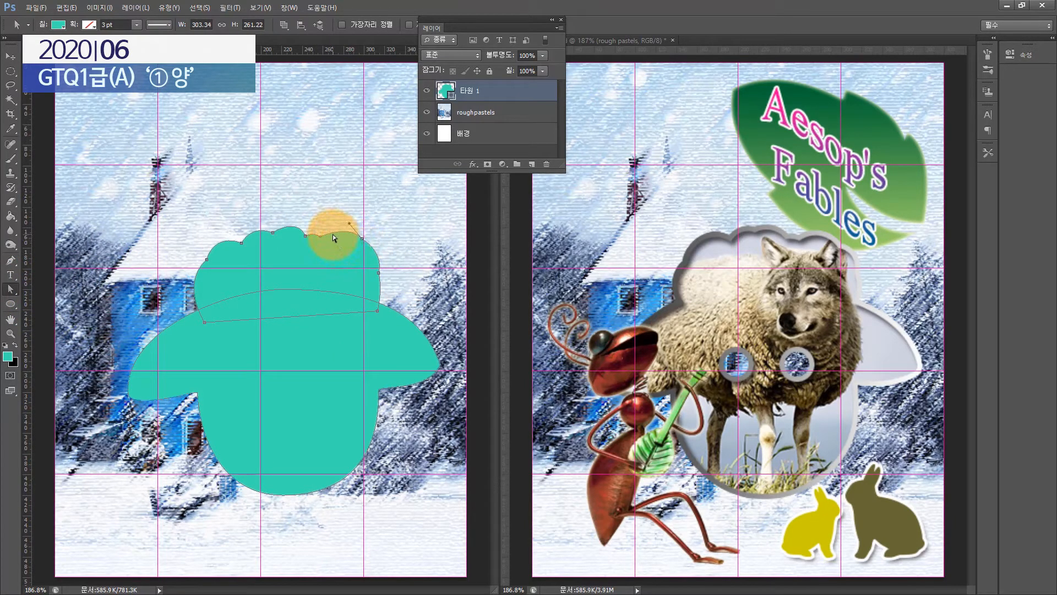
pyautogui.click(365, 242)
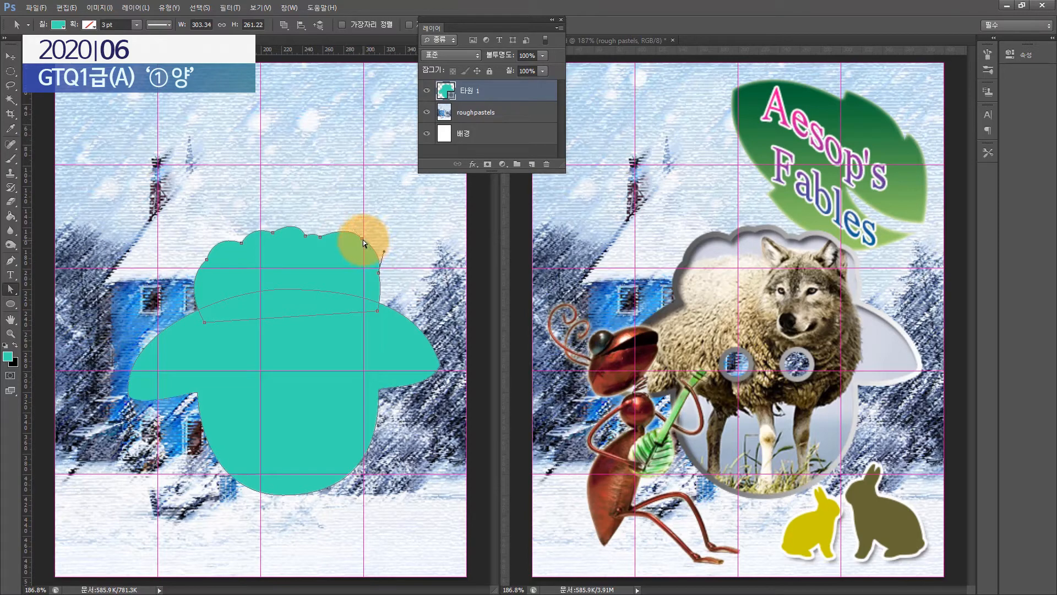
pyautogui.moveTo(349, 223); pyautogui.dragTo(361, 245)
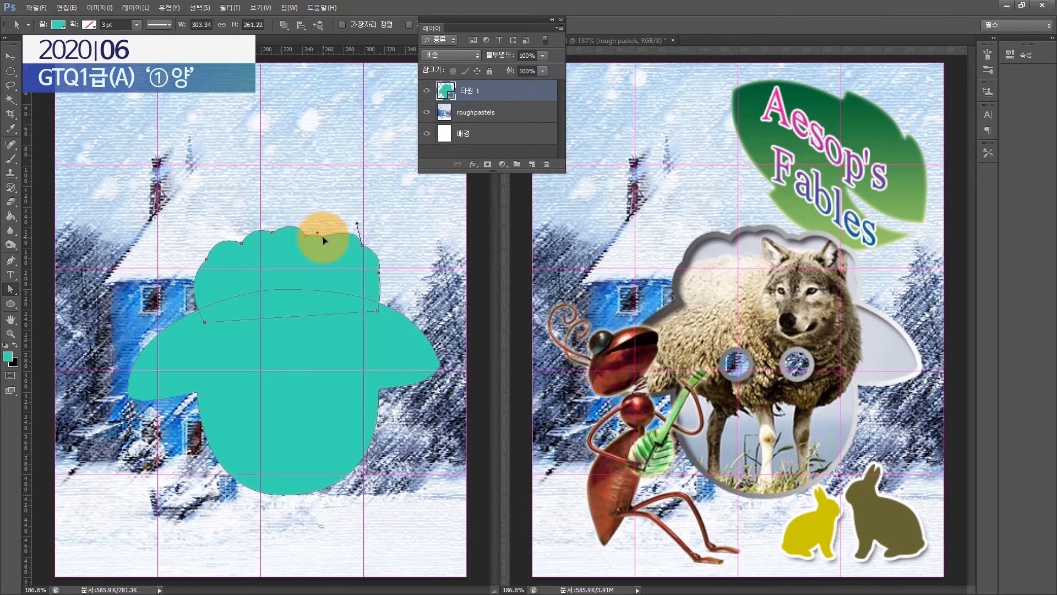
pyautogui.click(379, 272)
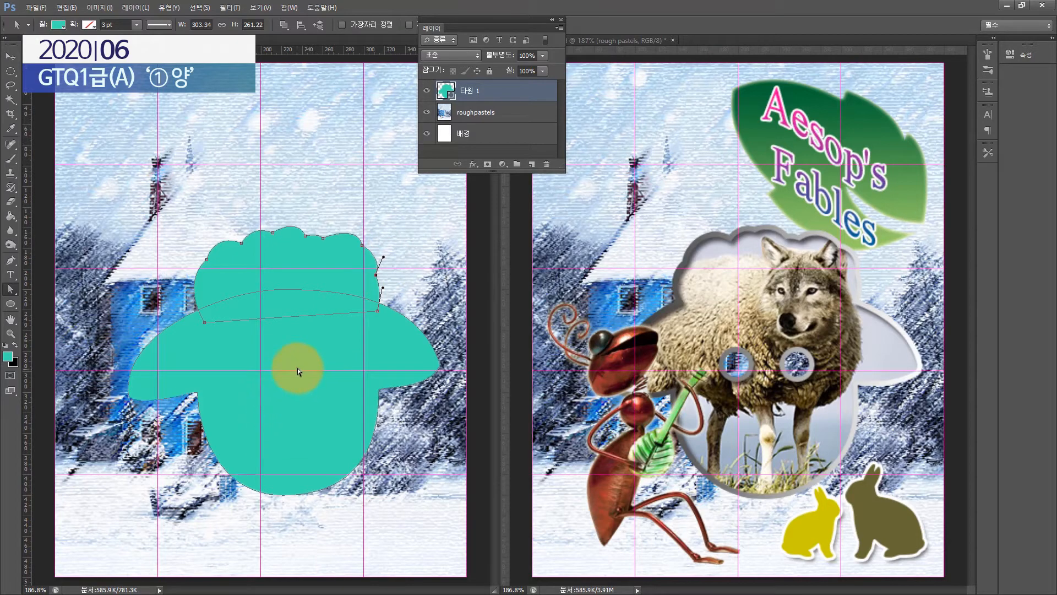
pyautogui.click(289, 264)
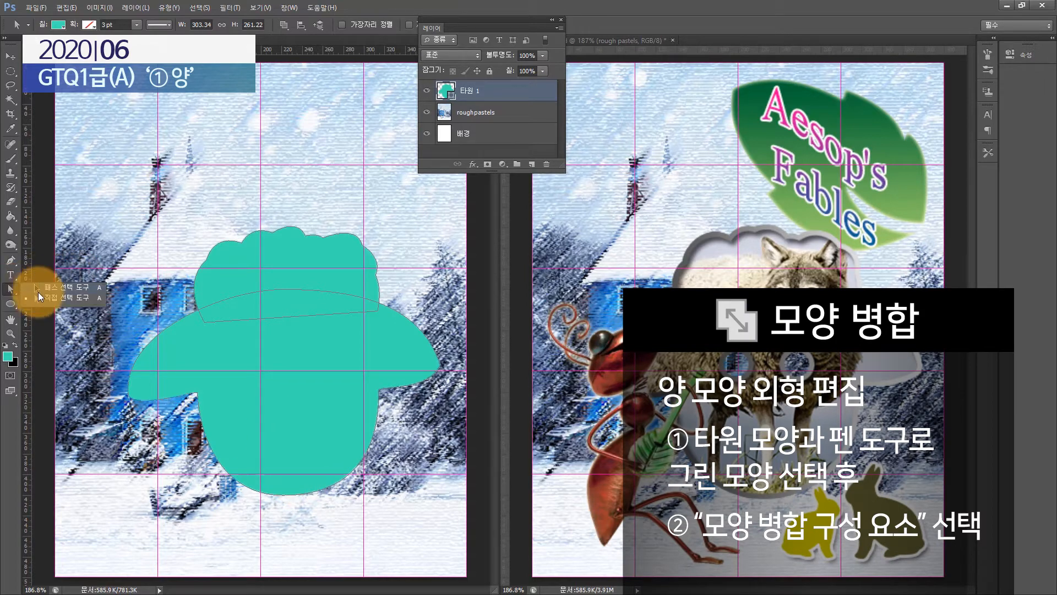
# Select both the head and wool paths and merge the shape components into one outline
pyautogui.moveTo(91, 175); pyautogui.dragTo(460, 525)
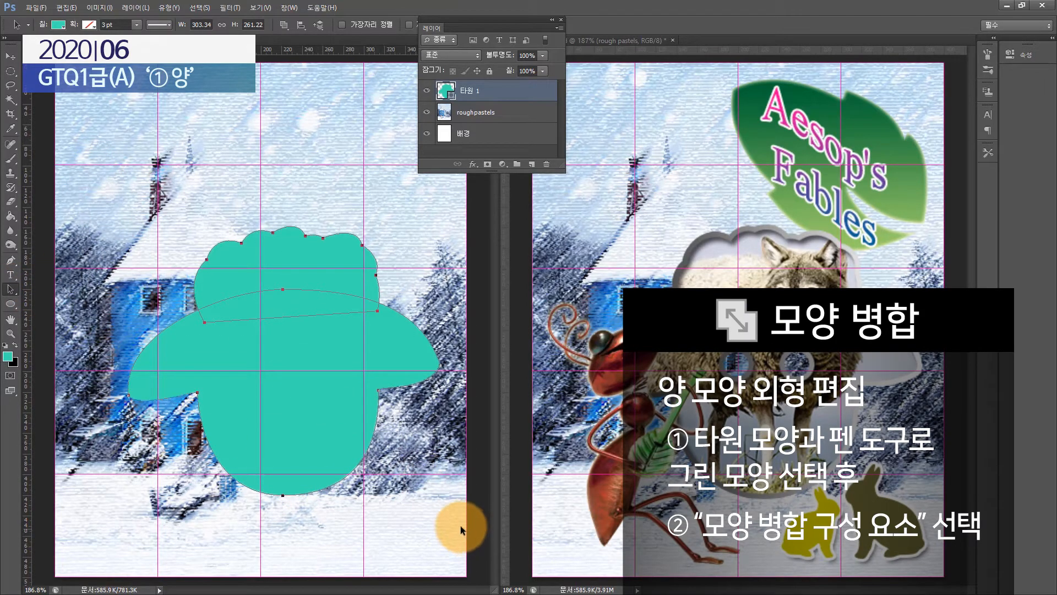
pyautogui.click(285, 23)
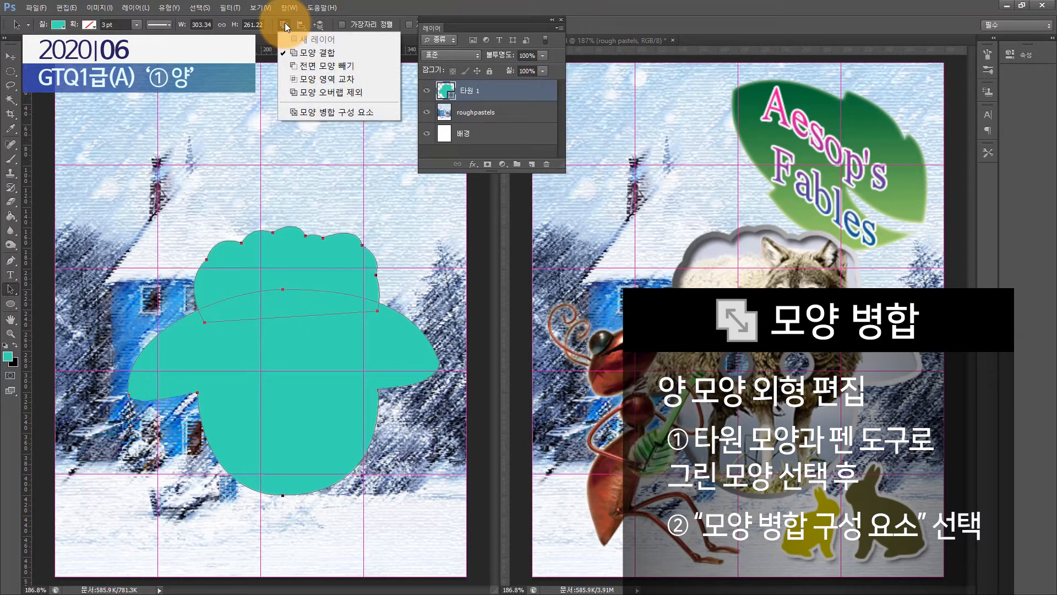
pyautogui.click(356, 113)
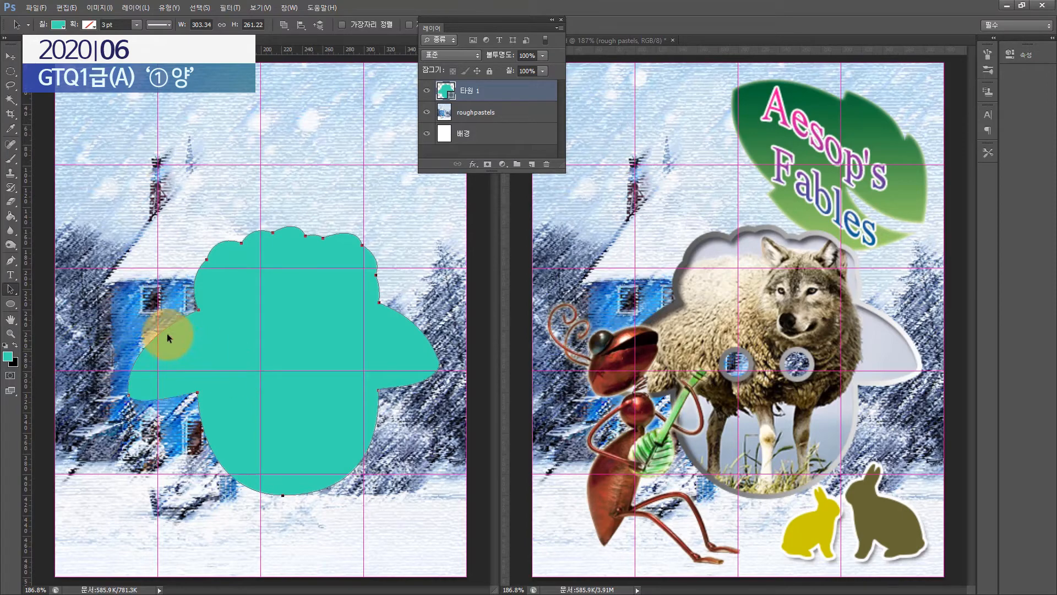
# Draw a small circular left eye with the Ellipse tool in Combine Shapes mode, centred on the guide crossing in the sheep's face
pyautogui.click(402, 299)
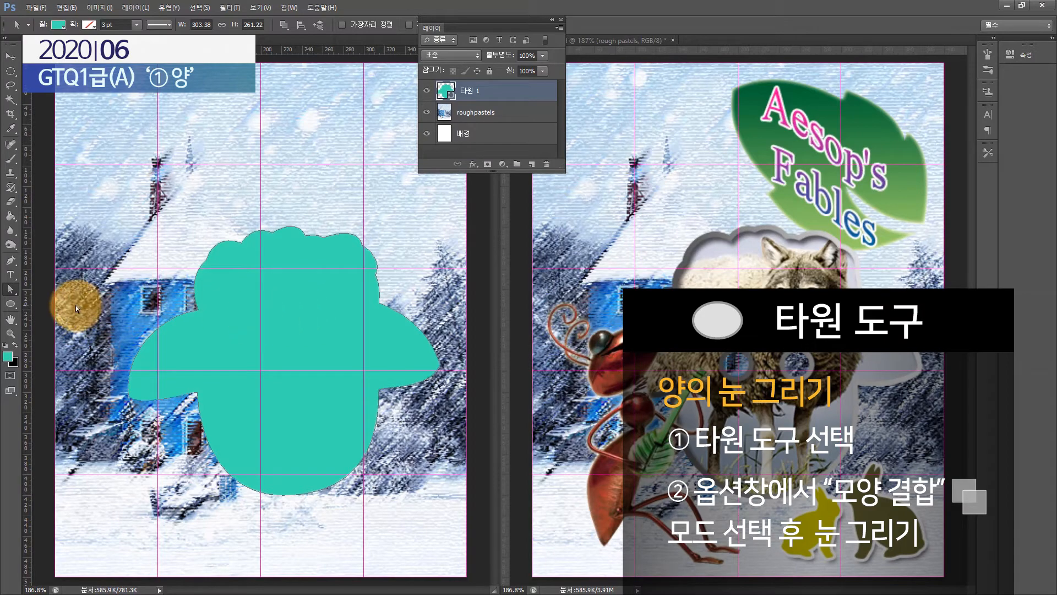
pyautogui.click(12, 305)
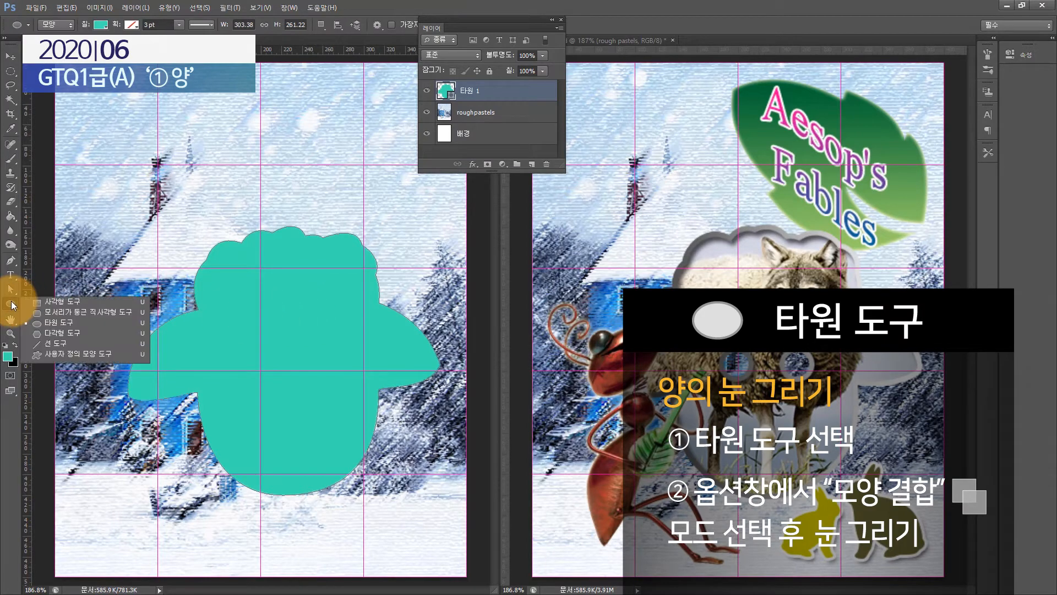
pyautogui.click(56, 322)
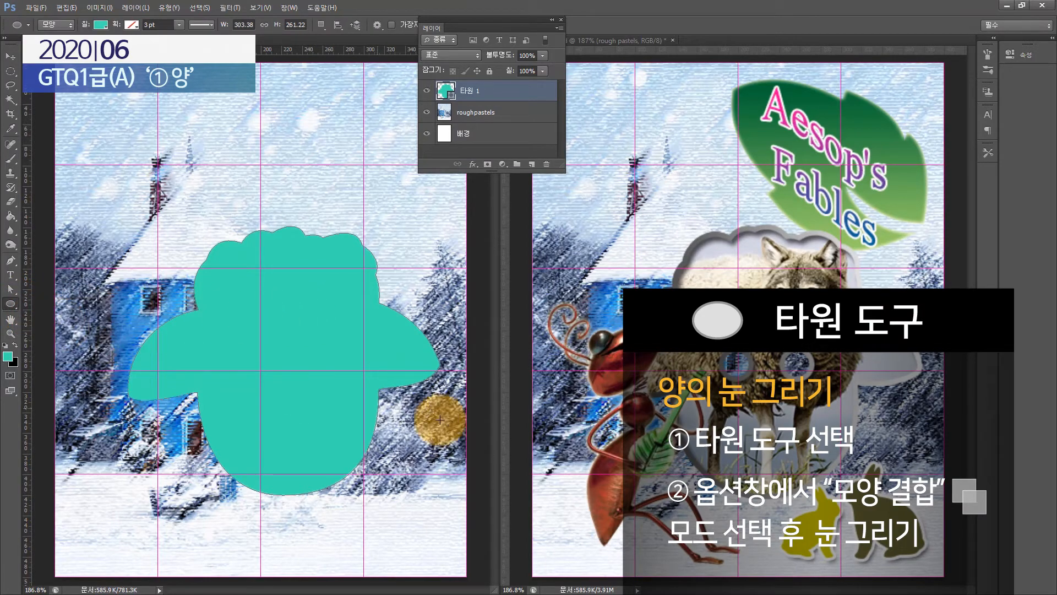
pyautogui.click(320, 25)
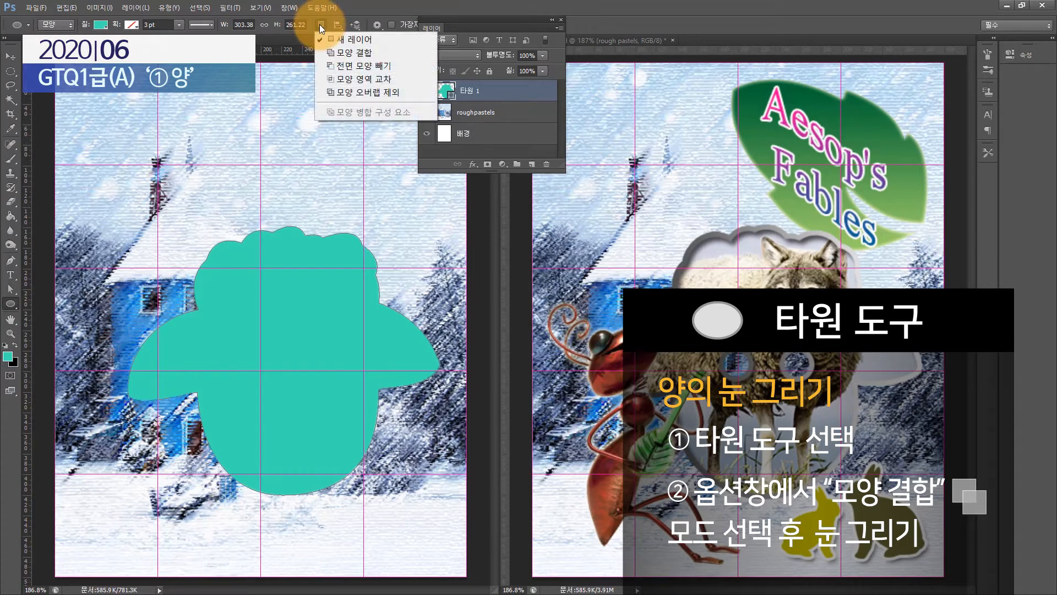
pyautogui.click(341, 55)
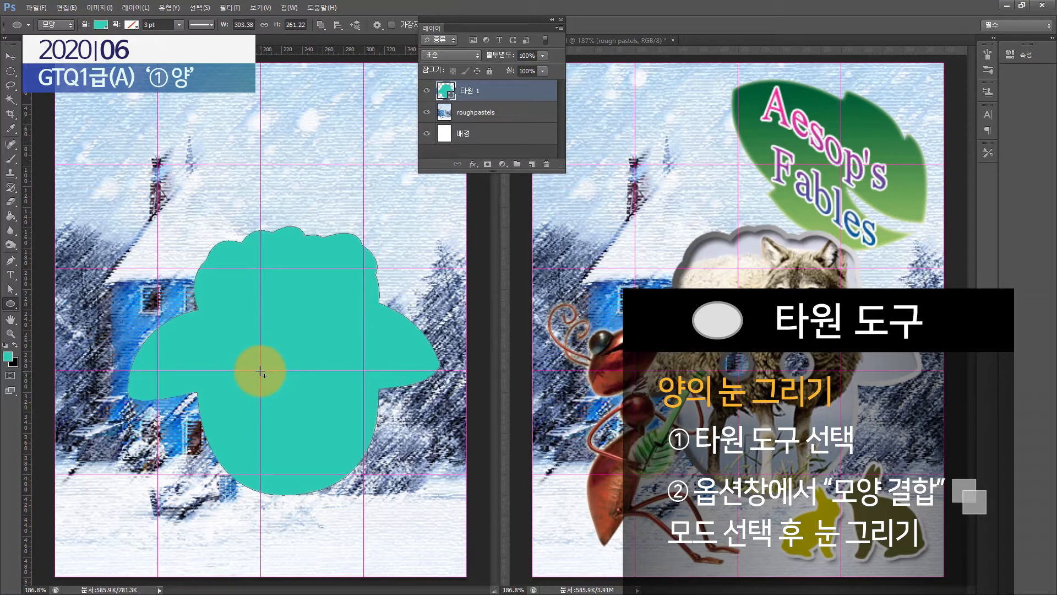
pyautogui.moveTo(261, 372); pyautogui.dragTo(276, 354)
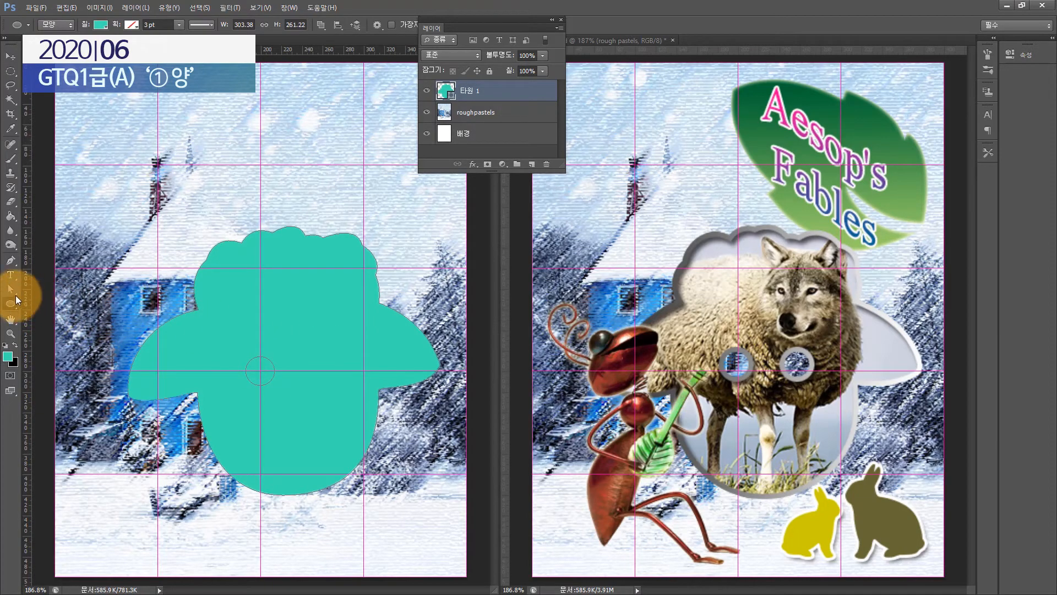
# Move the eye circle slightly up and left to match the reference, and duplicate it horizontally as the right eye
pyautogui.click(12, 290)
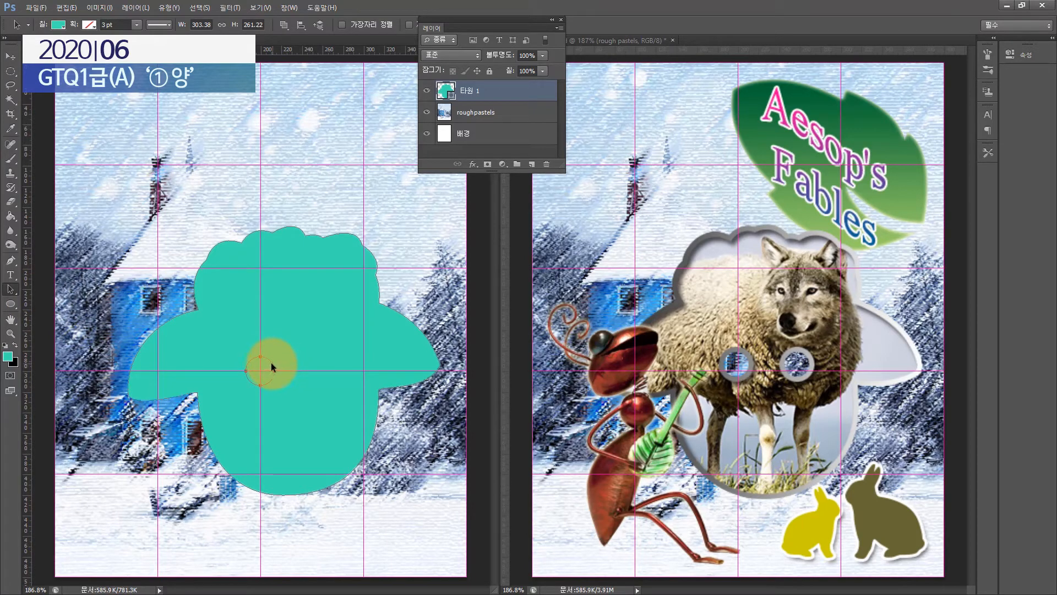
pyautogui.moveTo(271, 362); pyautogui.dragTo(268, 354)
pyautogui.moveTo(268, 354); pyautogui.dragTo(329, 362)
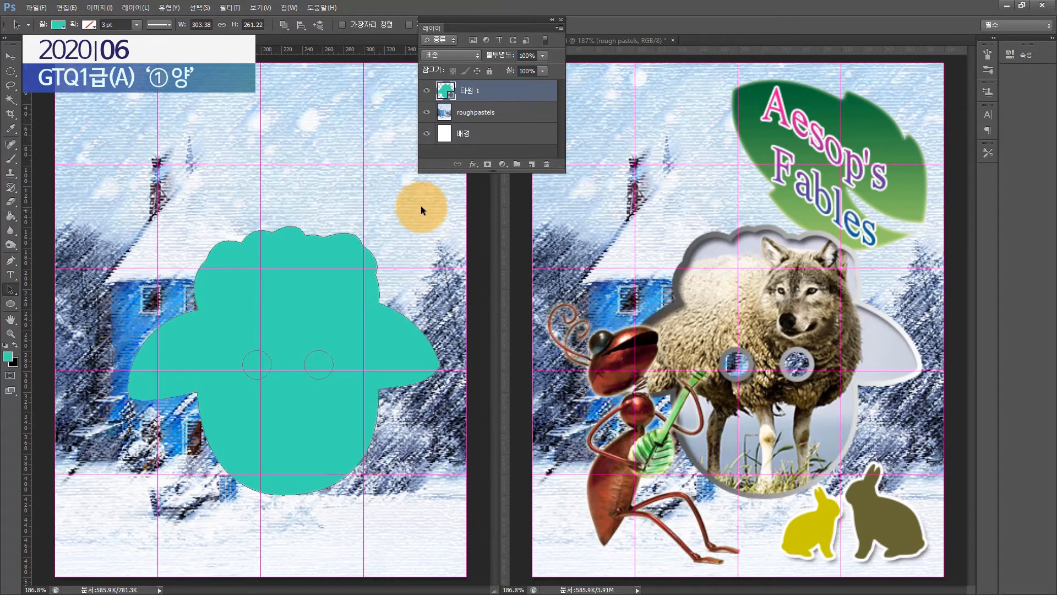
# Select the head outline and both eye circles and cut out the eyes with Exclude Overlapping Shapes
pyautogui.moveTo(420, 206); pyautogui.dragTo(164, 534)
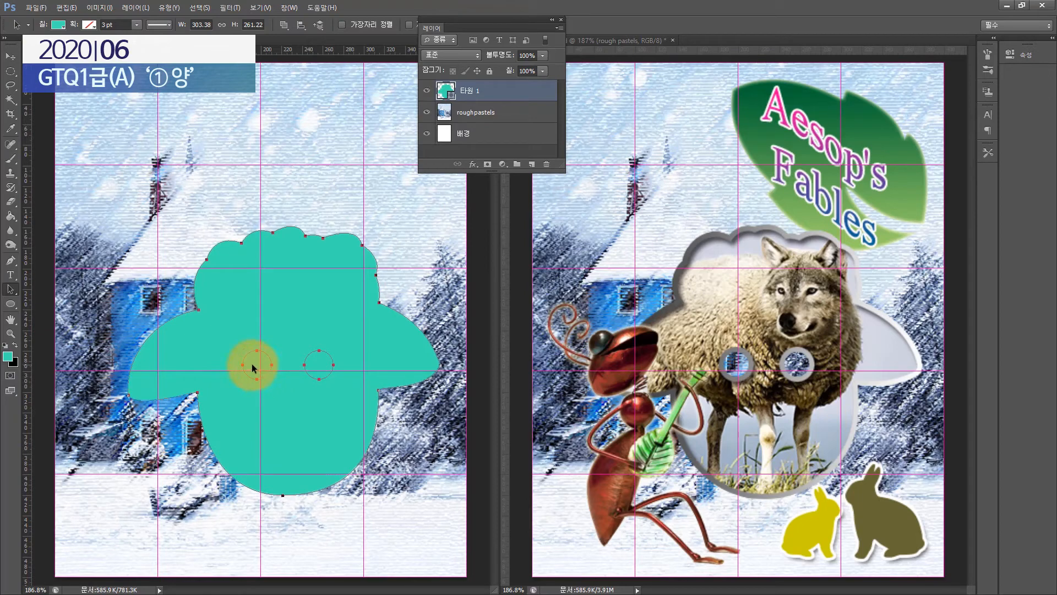
pyautogui.click(323, 365)
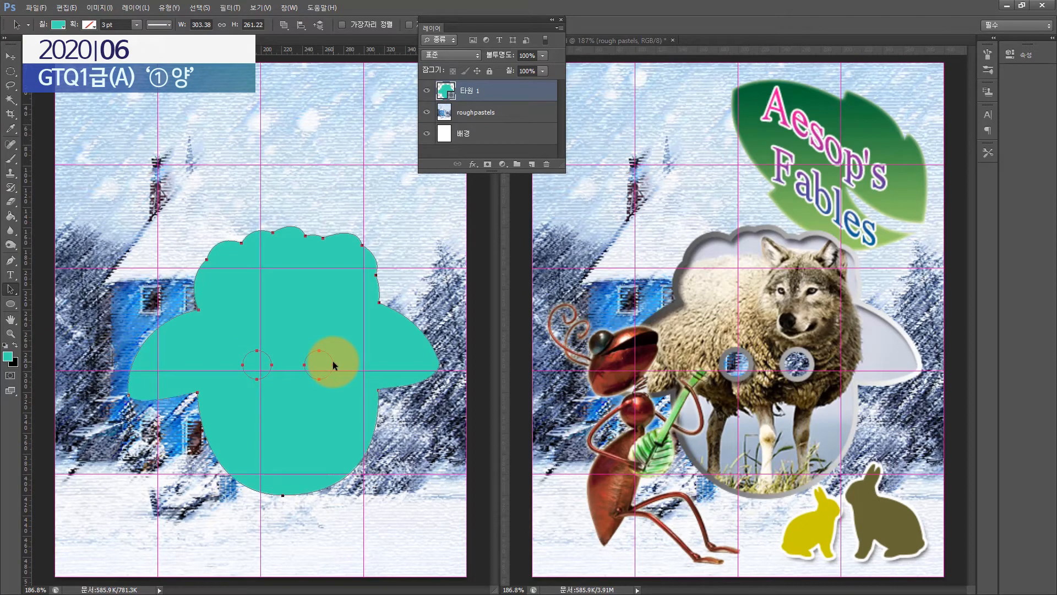
pyautogui.click(283, 25)
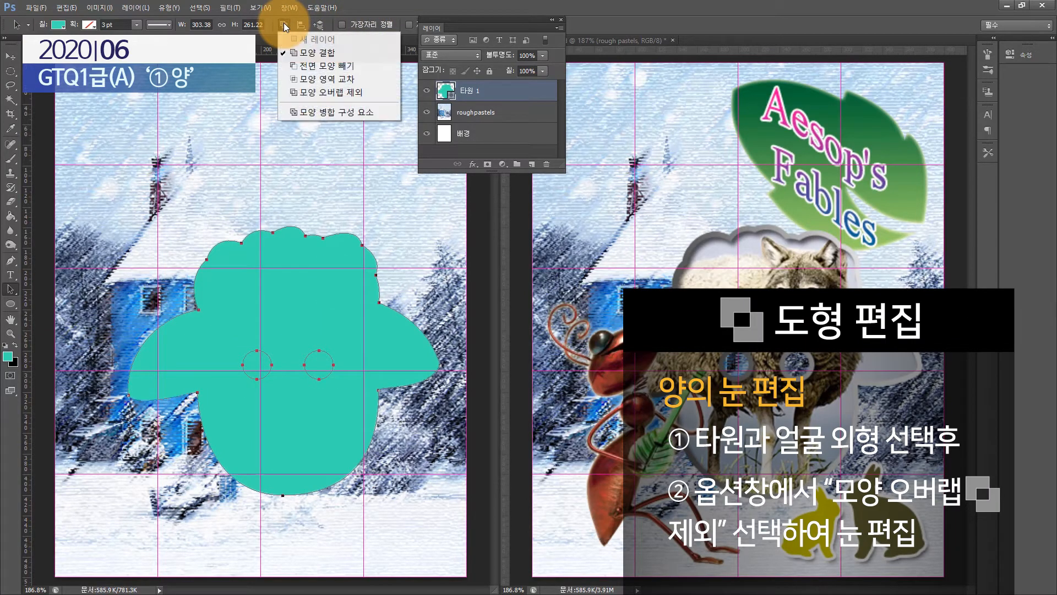
pyautogui.click(352, 91)
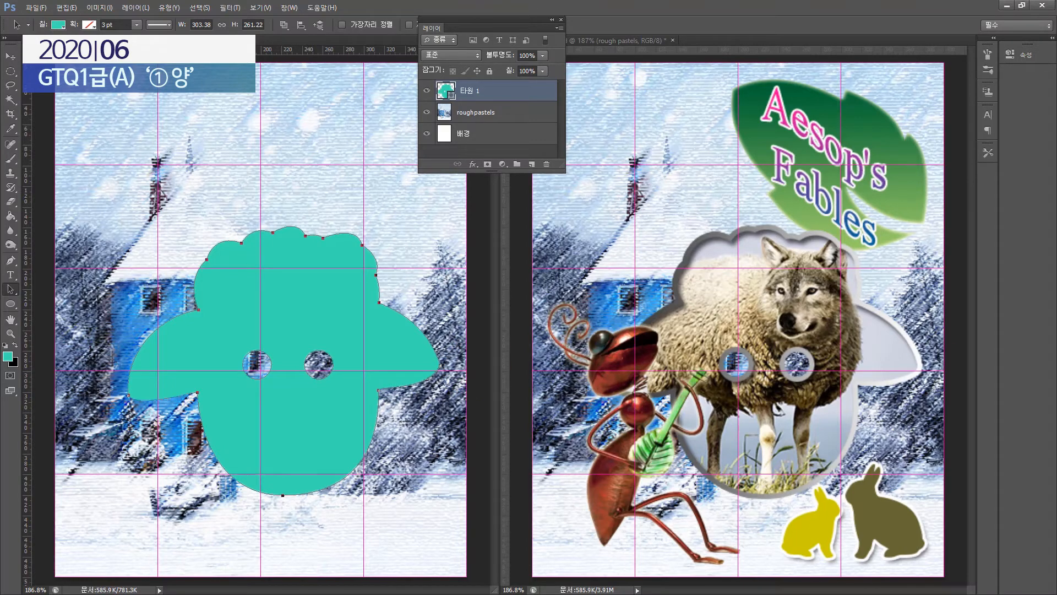
# Switch to the exam PDF and examine the sheep mask requirements for source image, stroke size, gradient colours and inner shadow, returning to Photoshop
pyautogui.hotkey('alt', 'Tab')
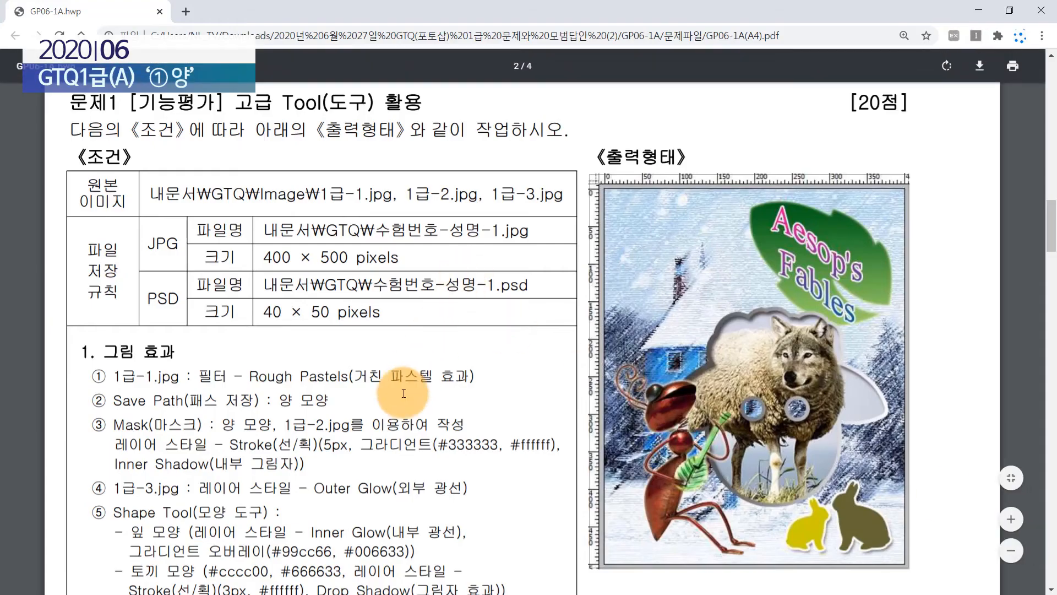
pyautogui.scroll(-1, 331, 451)
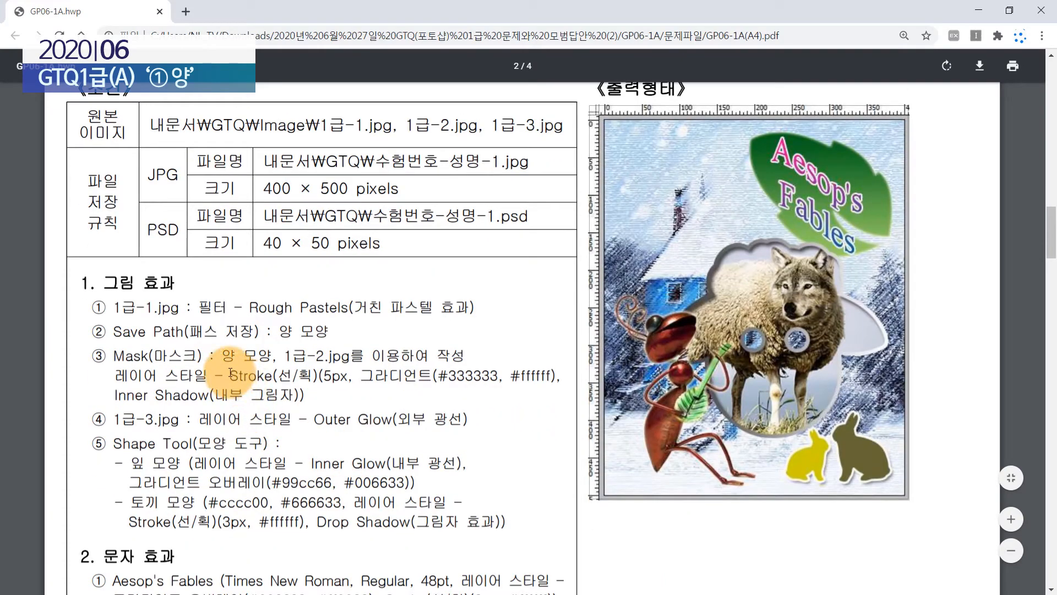
pyautogui.moveTo(223, 376)
pyautogui.mouseDown()
pyautogui.moveTo(431, 376)
pyautogui.moveTo(349, 376)
pyautogui.mouseUp()
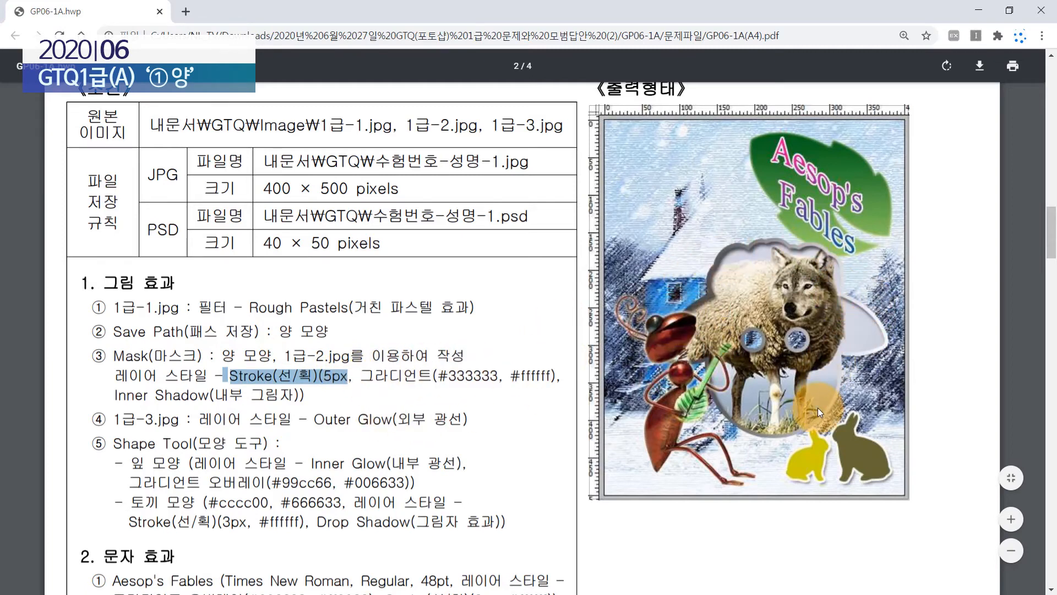
pyautogui.moveTo(449, 376); pyautogui.dragTo(555, 375)
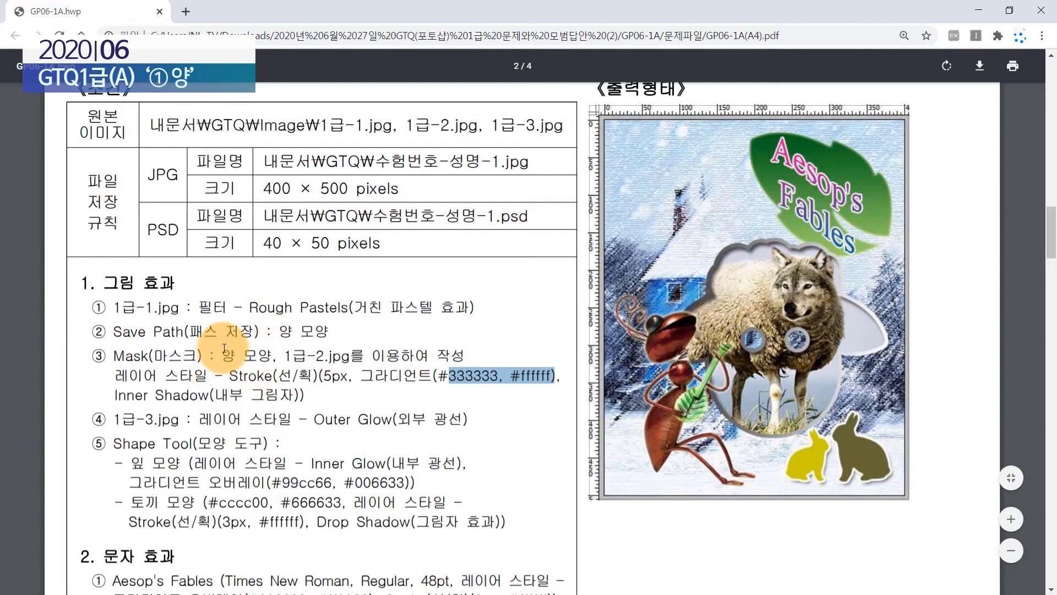
pyautogui.moveTo(222, 356); pyautogui.dragTo(242, 353)
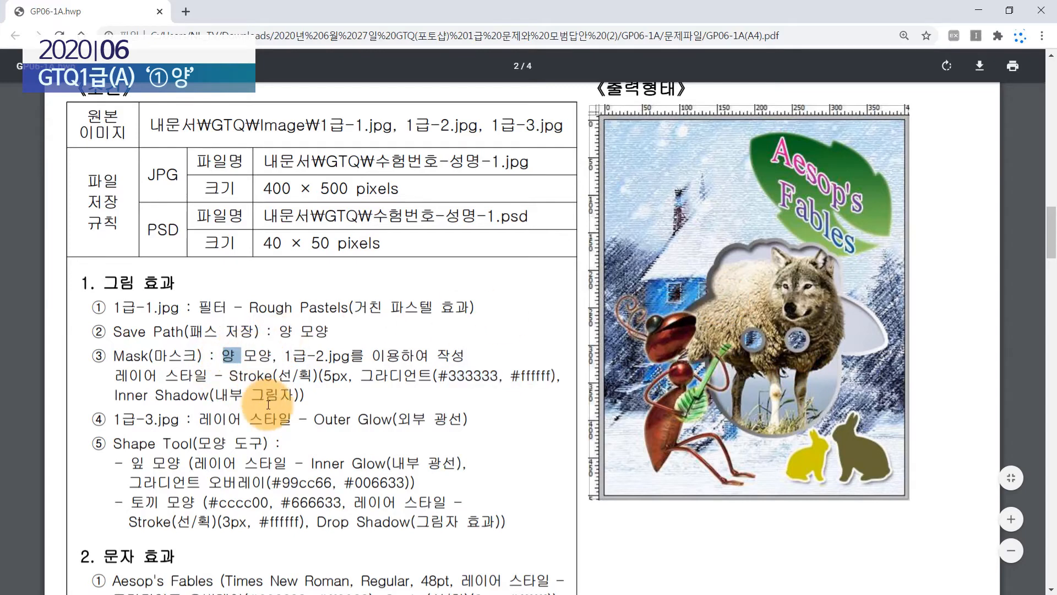
pyautogui.moveTo(276, 355); pyautogui.dragTo(358, 355)
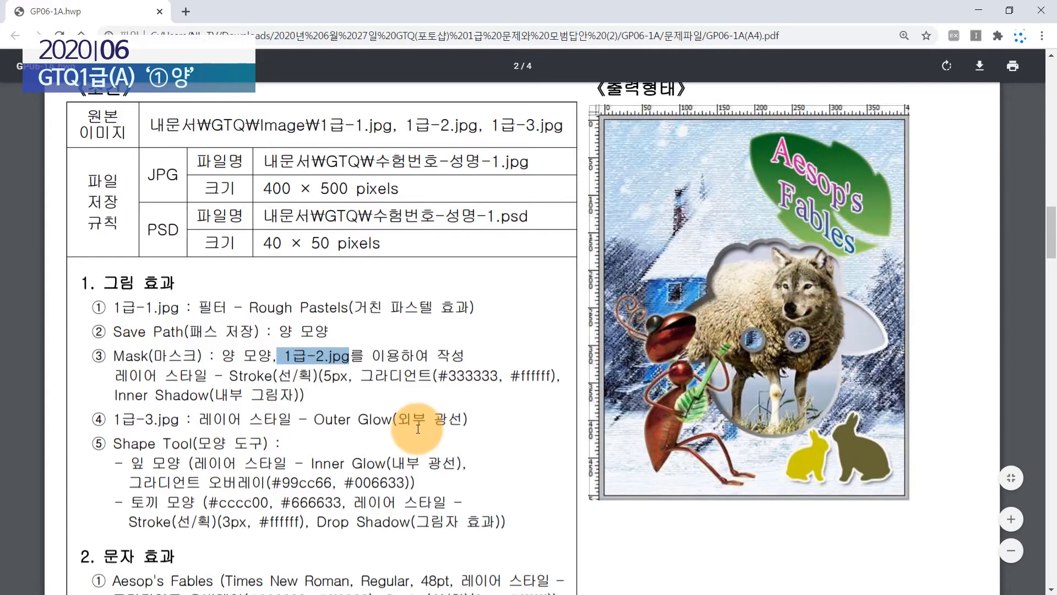
pyautogui.click(389, 361)
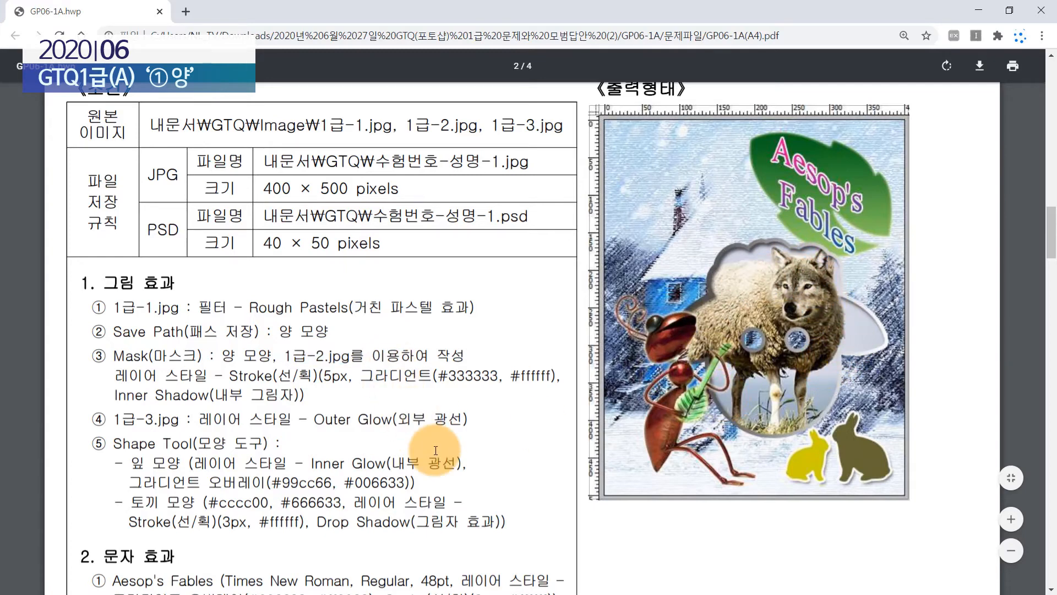
pyautogui.click(975, 10)
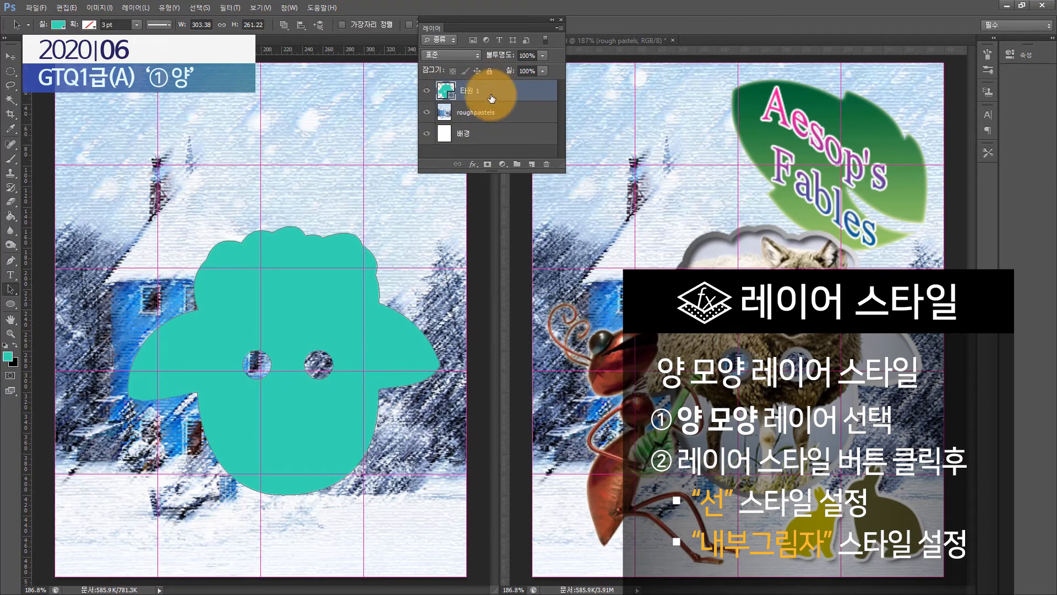
# Add a Stroke layer style to the sheep shape with a size of 5 px and the Gradient fill type
pyautogui.click(473, 165)
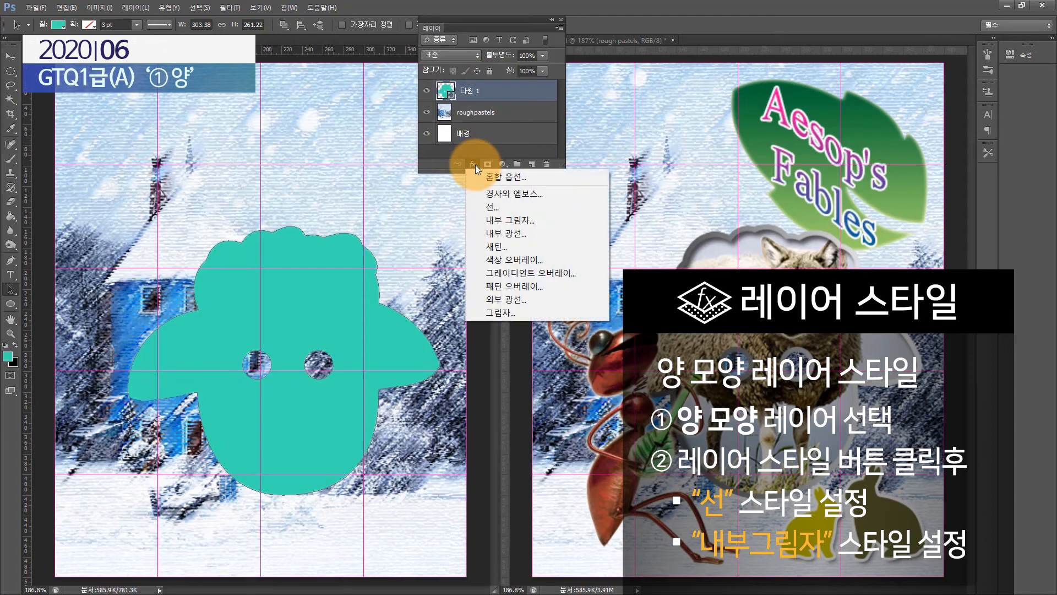
pyautogui.click(498, 206)
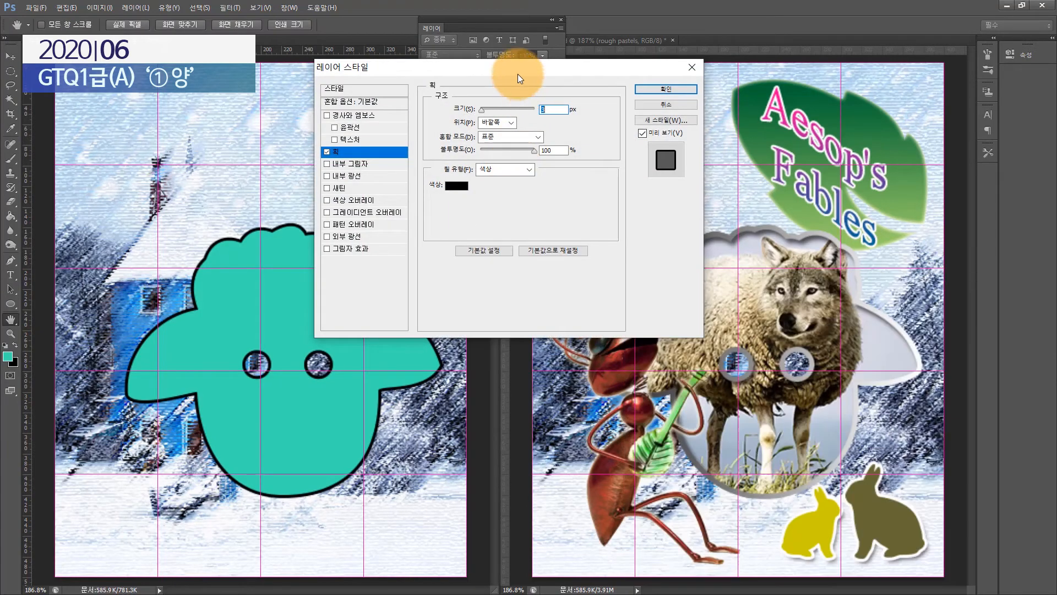
pyautogui.write('5')
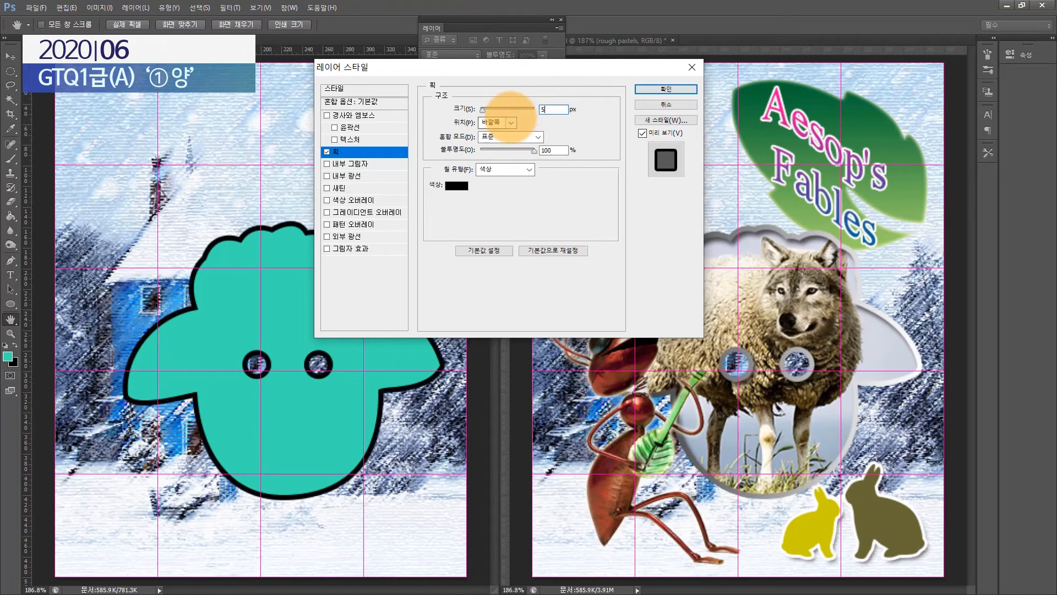
pyautogui.moveTo(479, 70)
pyautogui.mouseDown()
pyautogui.moveTo(526, 88)
pyautogui.moveTo(521, 64)
pyautogui.mouseUp()
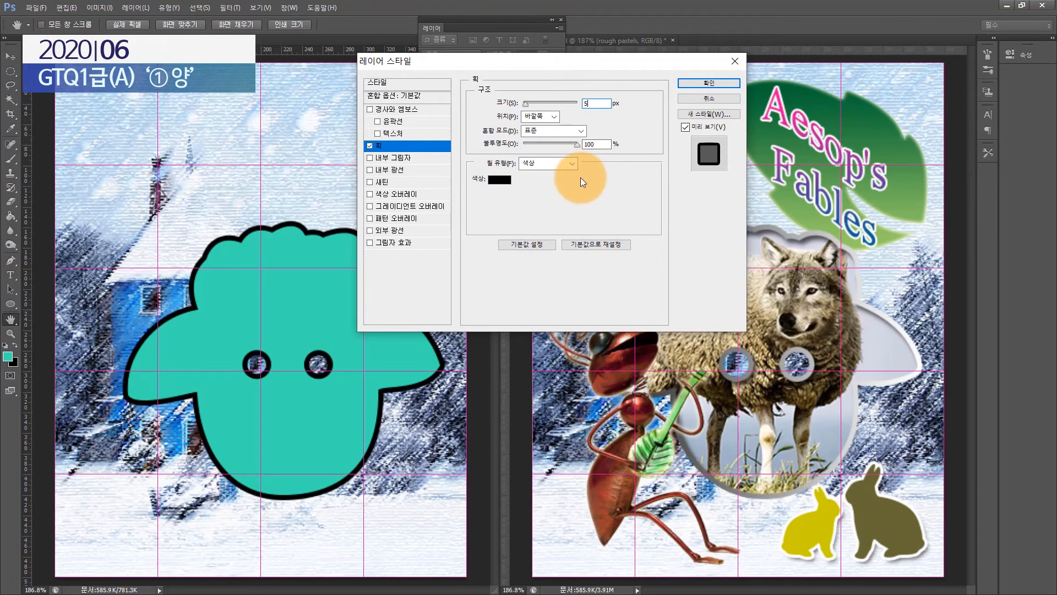
pyautogui.click(543, 165)
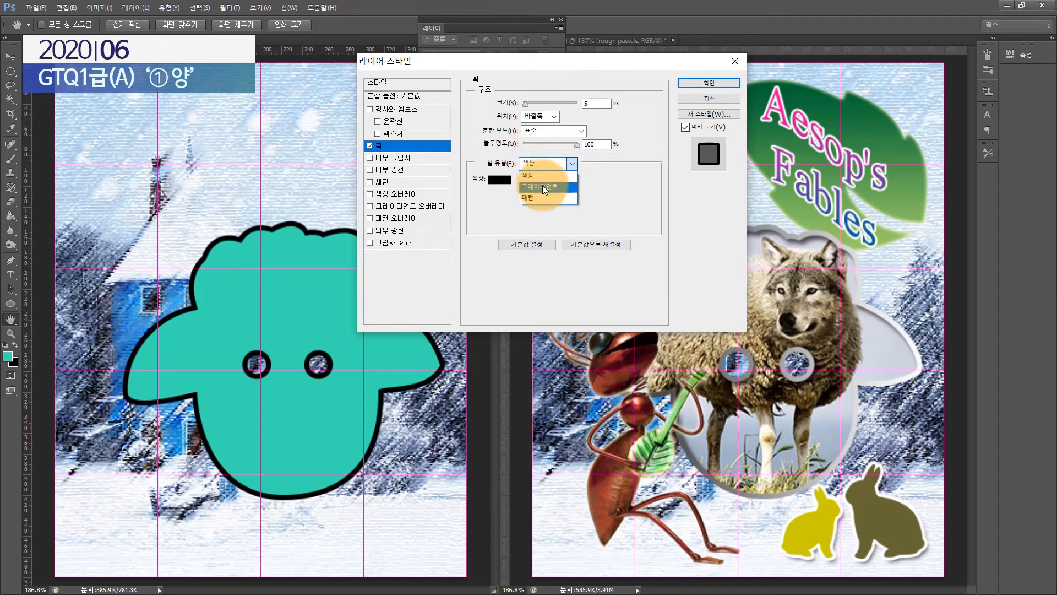
pyautogui.click(542, 184)
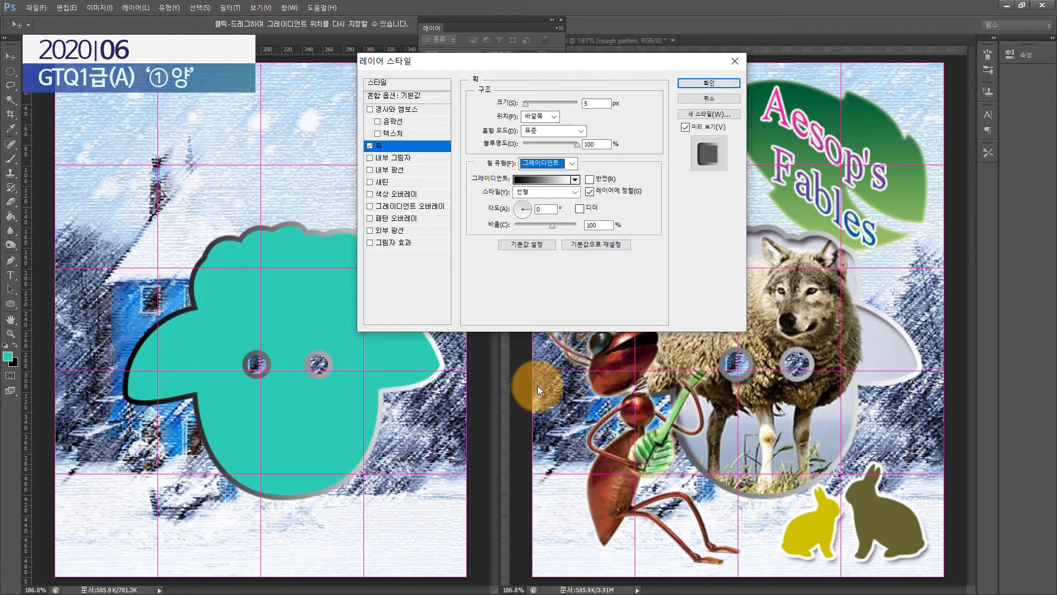
# Set the stroke gradient's starting colour to #333333, keep the white end stop, and accept the gradient
pyautogui.click(549, 181)
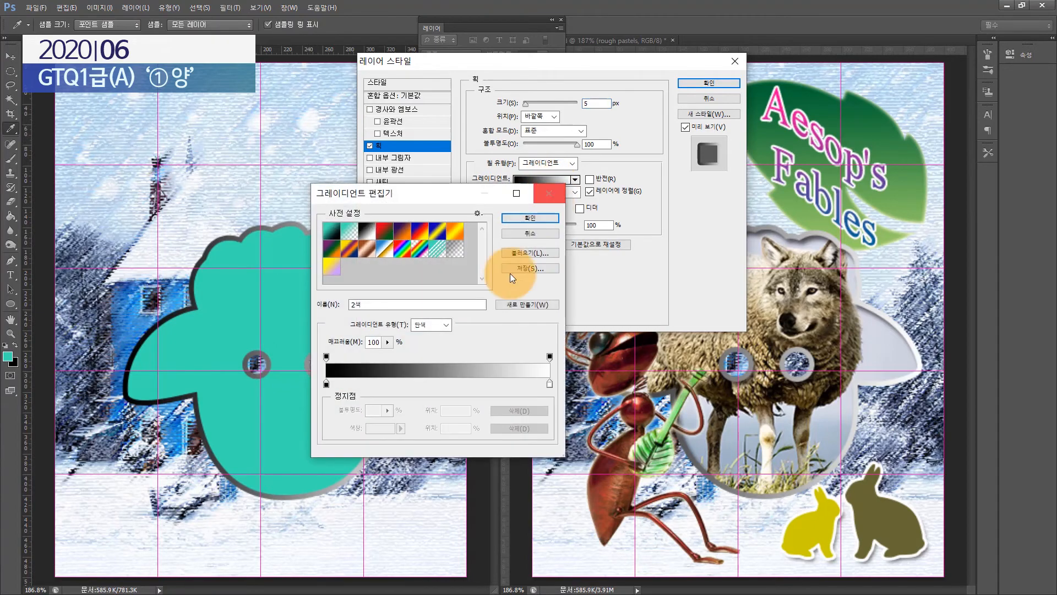
pyautogui.doubleClick(326, 382)
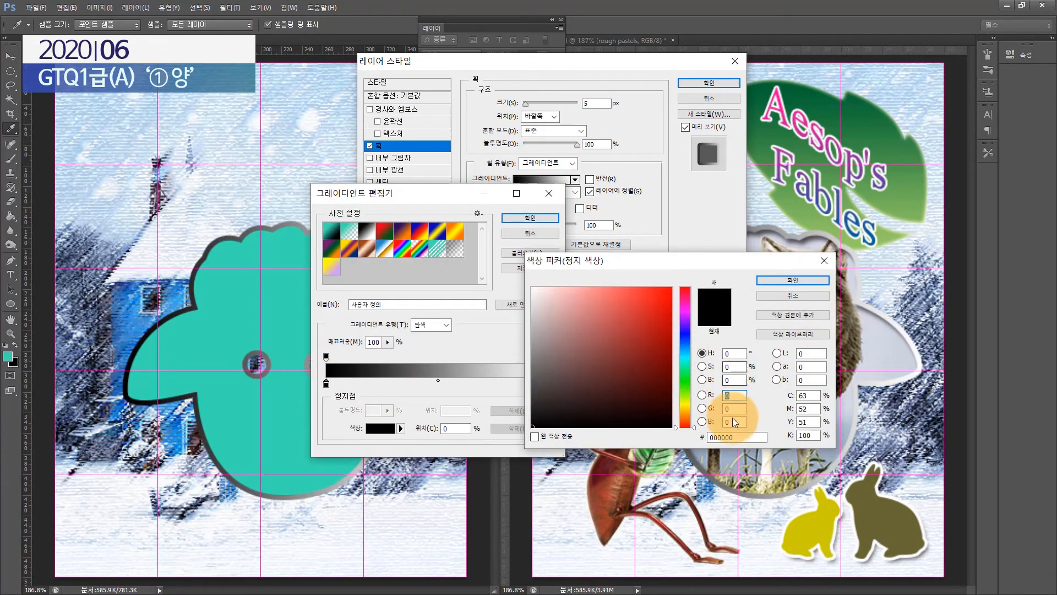
pyautogui.click(740, 437)
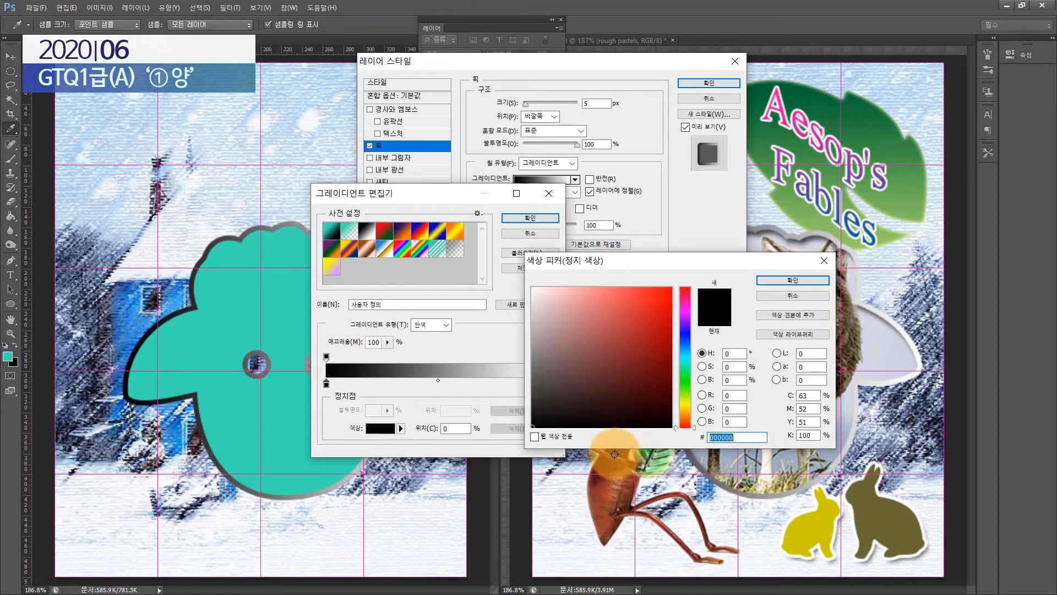
pyautogui.write('3333')
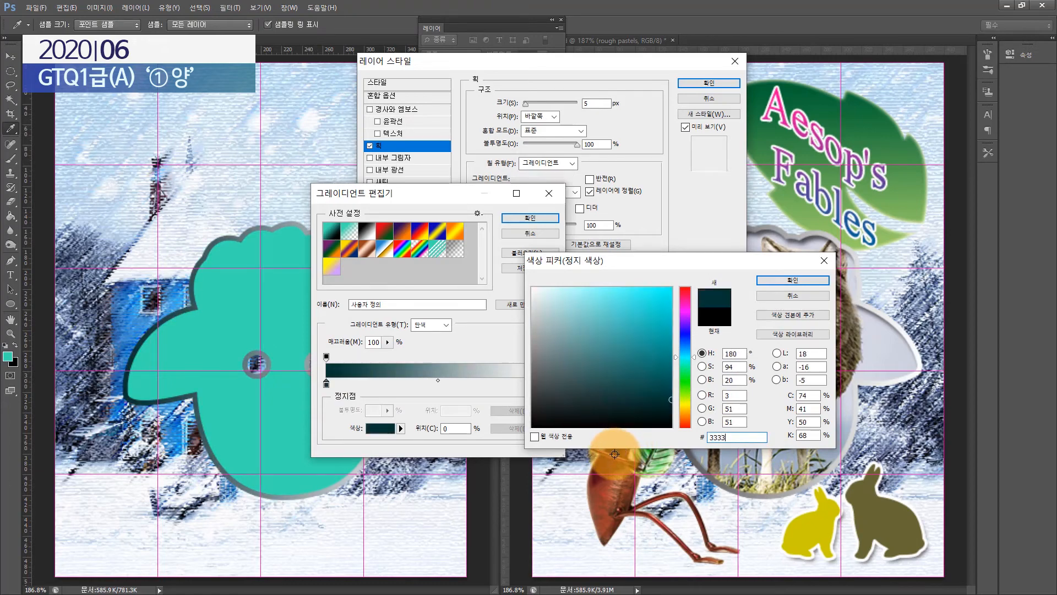
pyautogui.write('33')
pyautogui.press('Return')
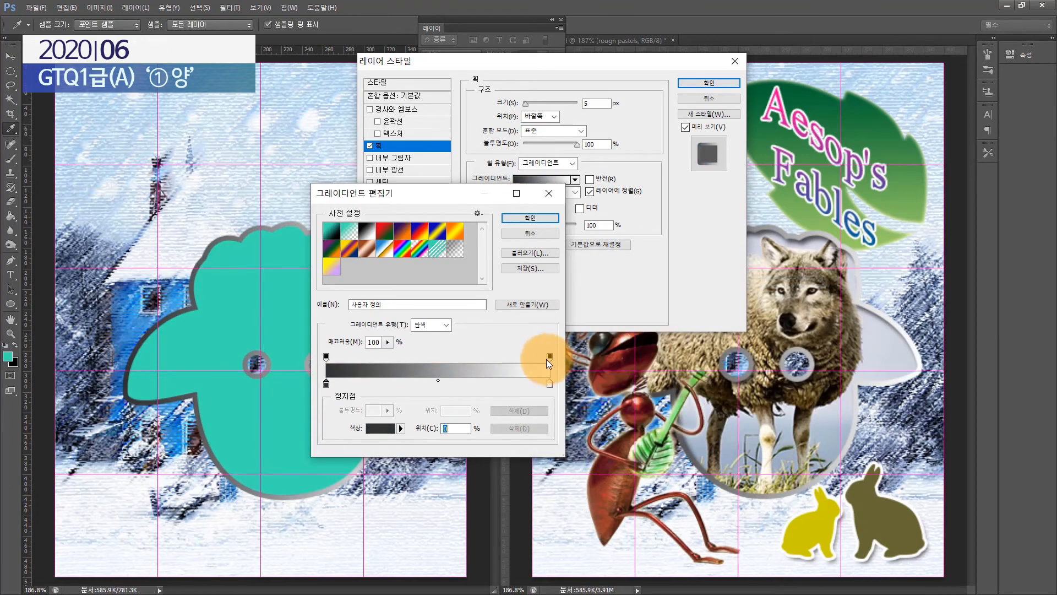
pyautogui.click(549, 385)
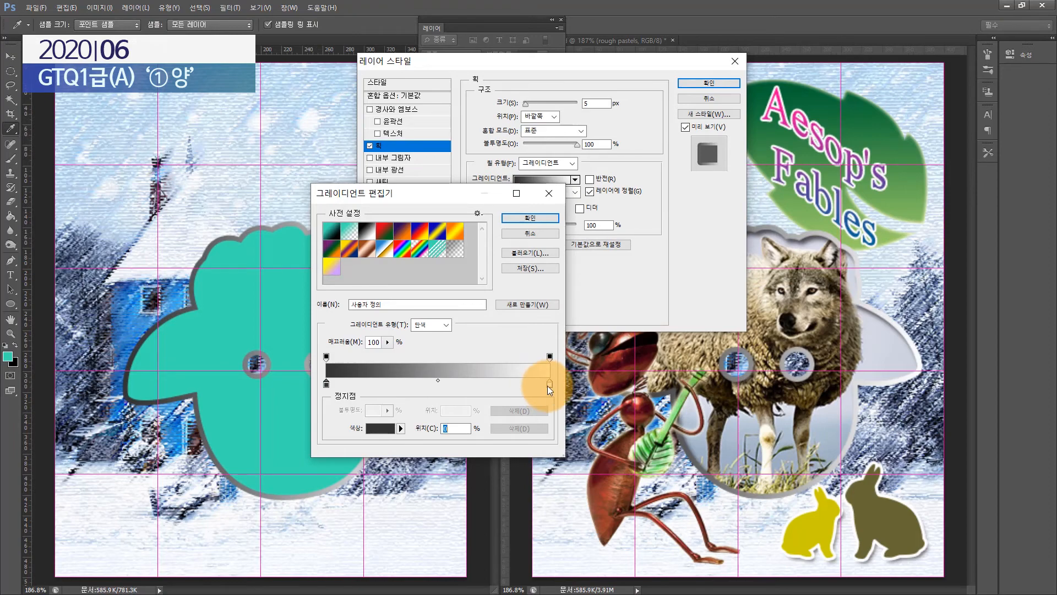
pyautogui.press('Return')
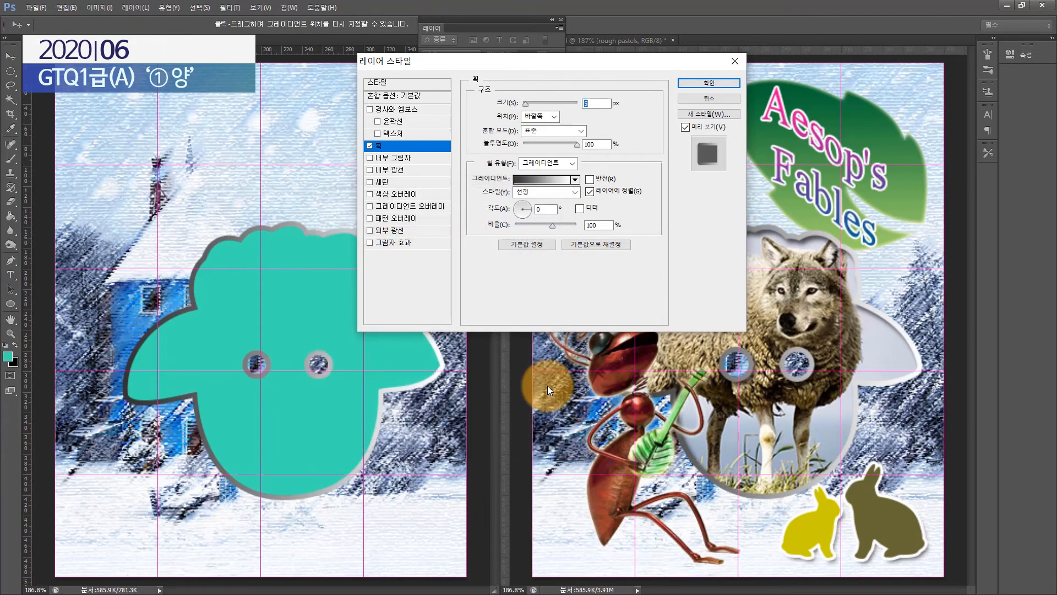
# Move the layer style dialog clear of the sheep and enable the Inner Shadow effect on the shape
pyautogui.moveTo(586, 67); pyautogui.dragTo(596, 19)
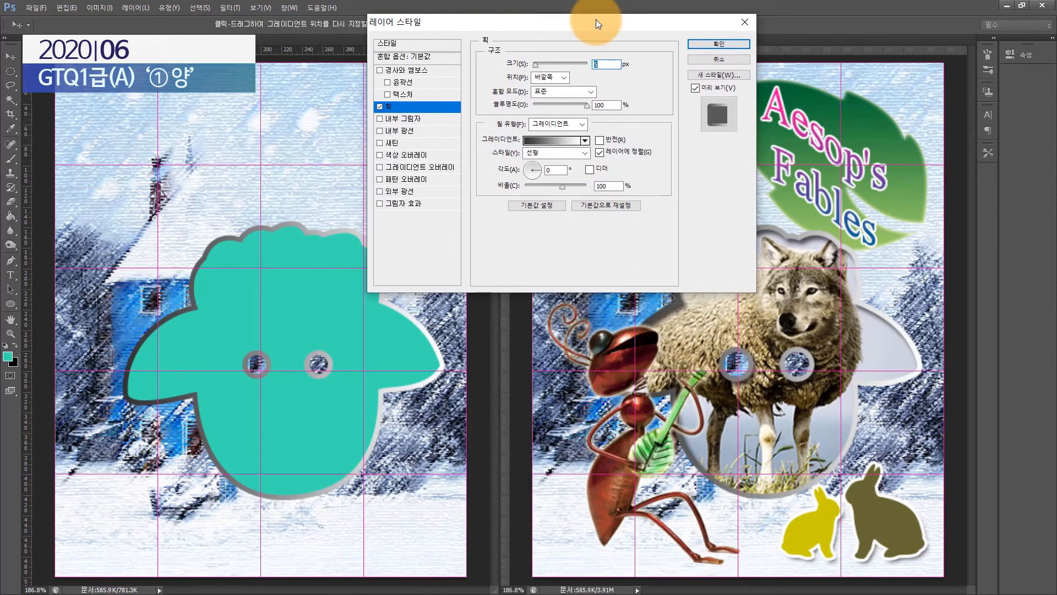
pyautogui.click(380, 118)
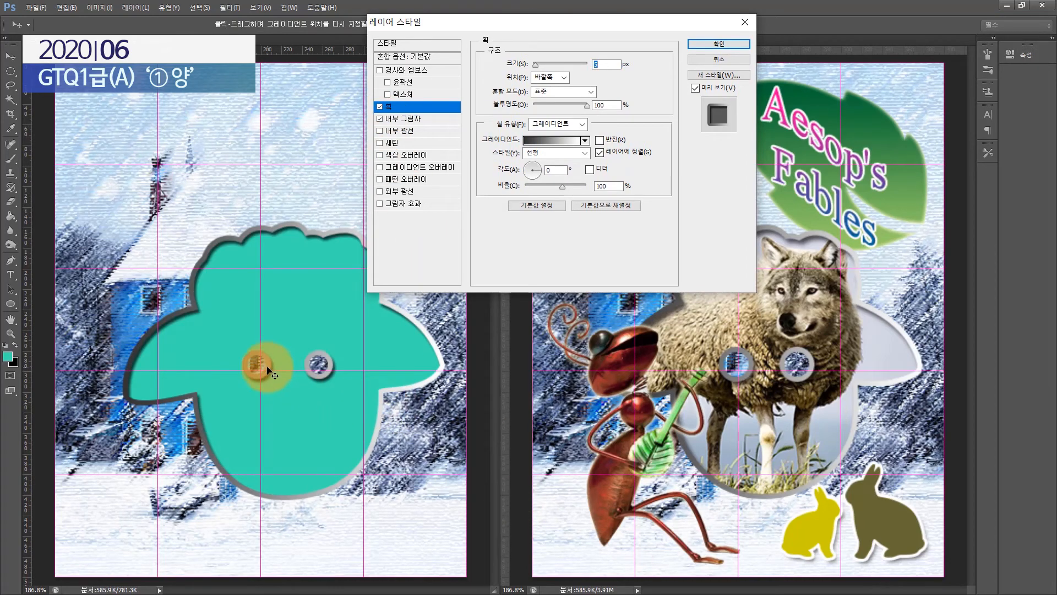
# Accept the gradient stroke and inner shadow layer styles for the sheep shape
pyautogui.click(718, 44)
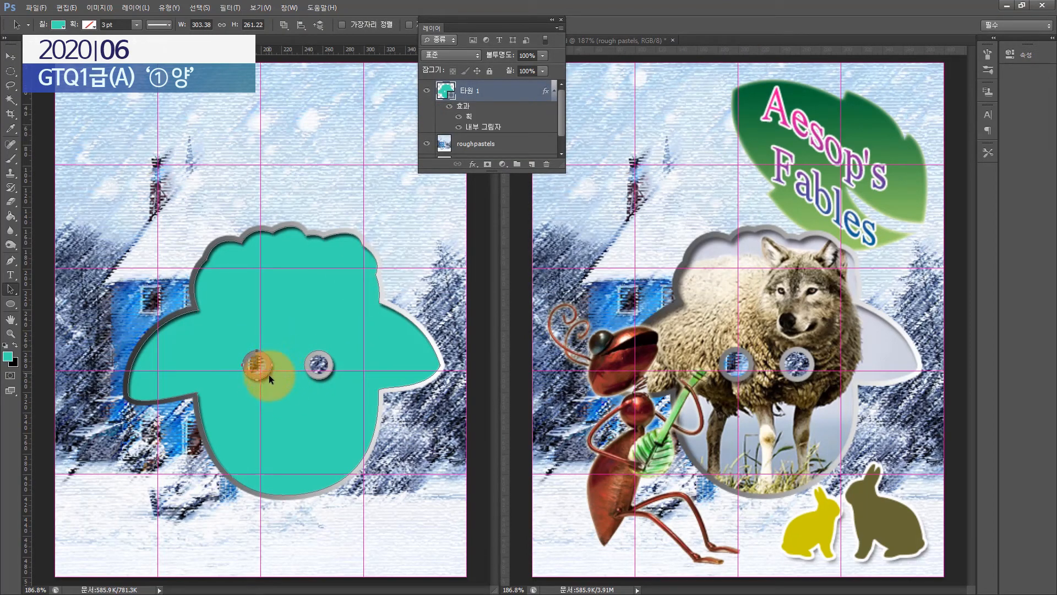
pyautogui.hotkey('ctrl', 't')
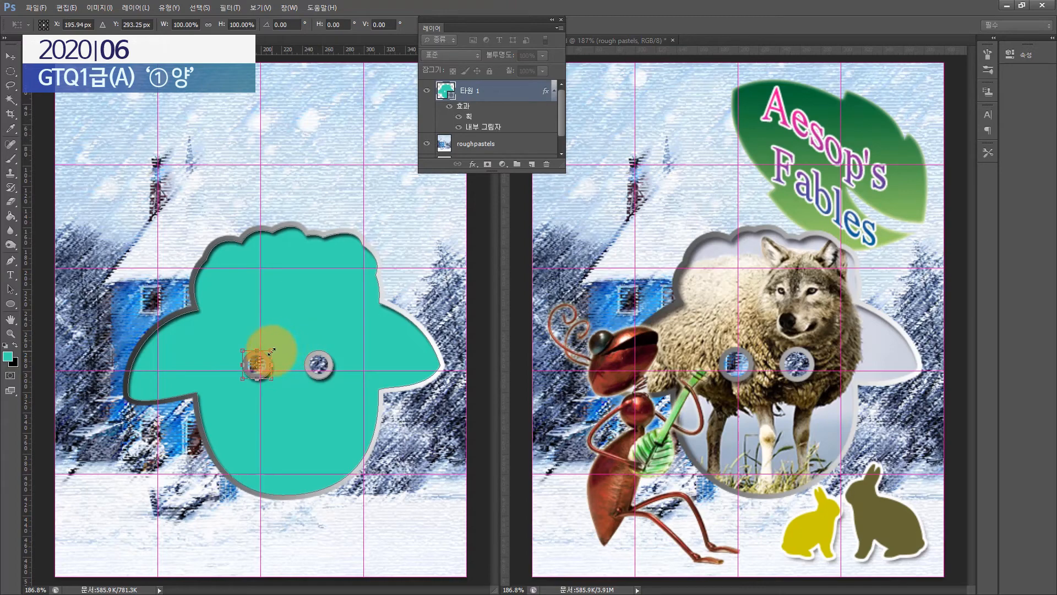
pyautogui.moveTo(268, 352); pyautogui.dragTo(270, 346)
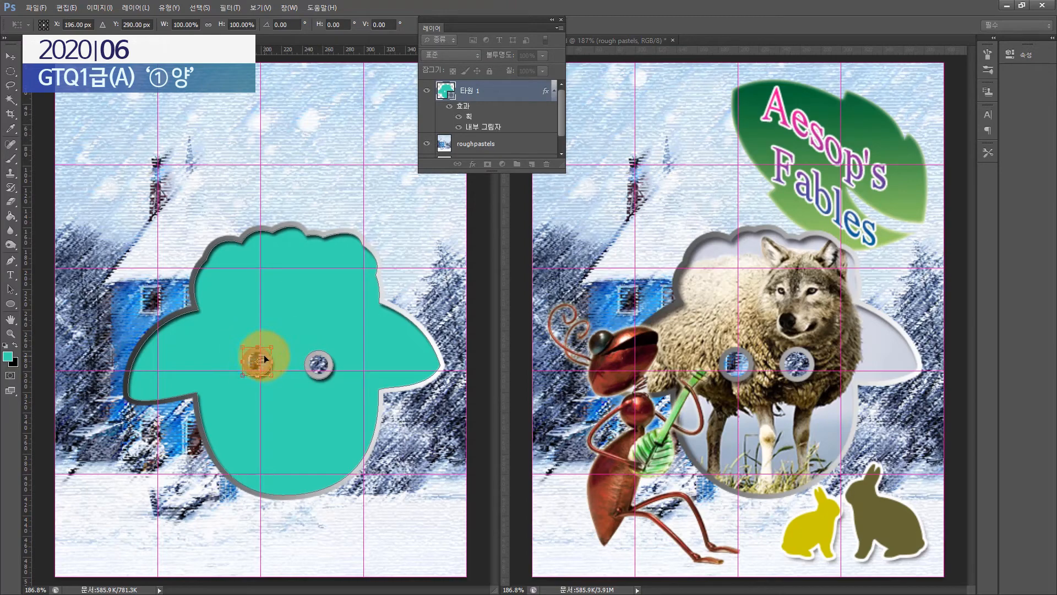
pyautogui.moveTo(243, 349); pyautogui.dragTo(238, 346)
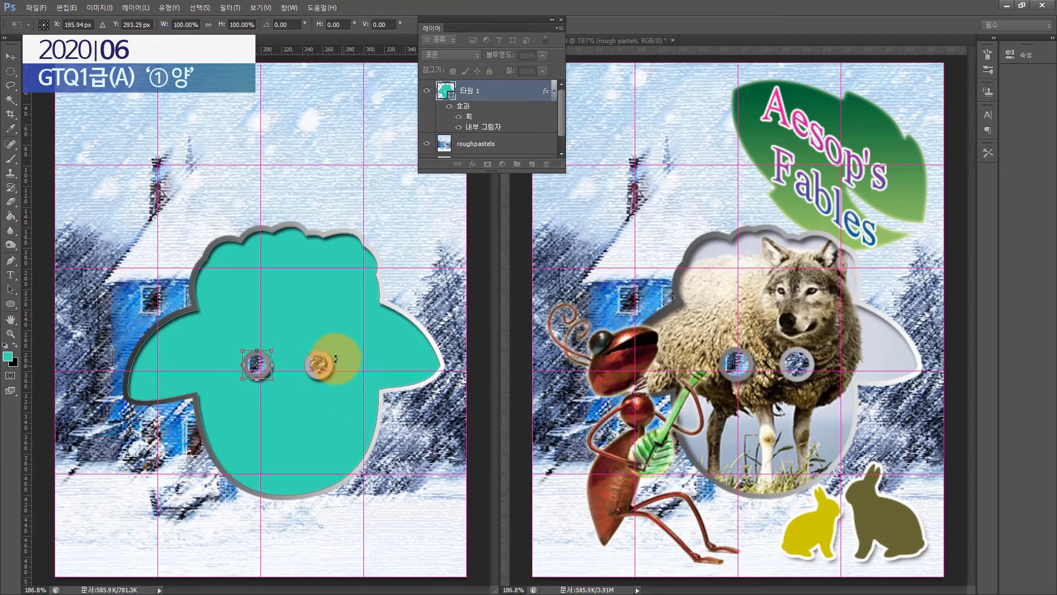
pyautogui.doubleClick(263, 366)
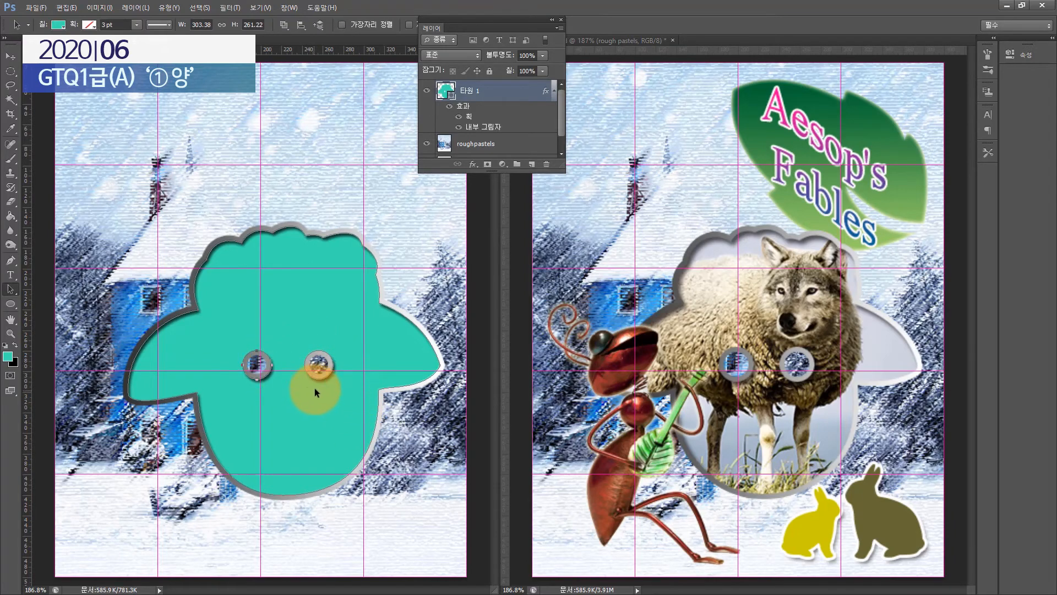
# Select both eye cut-outs, enlarge them together to about 110%, and nudge them slightly down and to the right
pyautogui.click(322, 365)
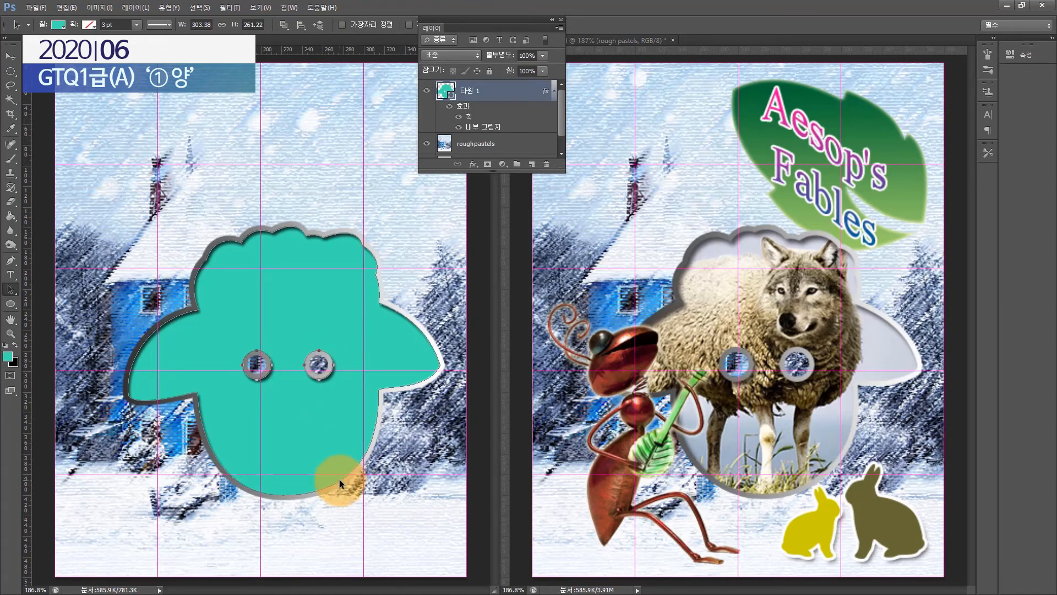
pyautogui.hotkey('ctrl', 't')
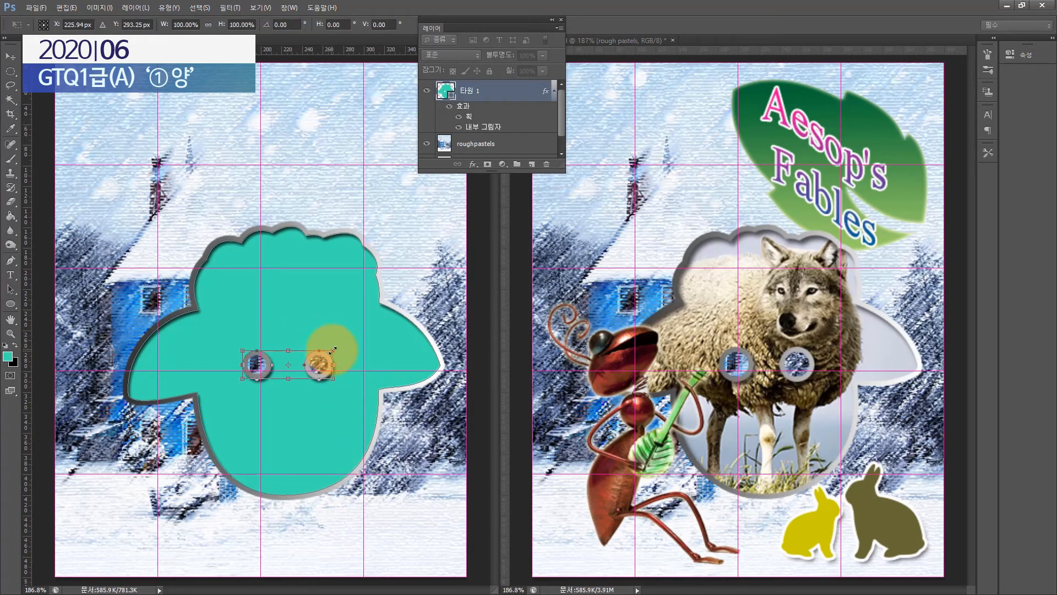
pyautogui.moveTo(333, 350); pyautogui.dragTo(337, 348)
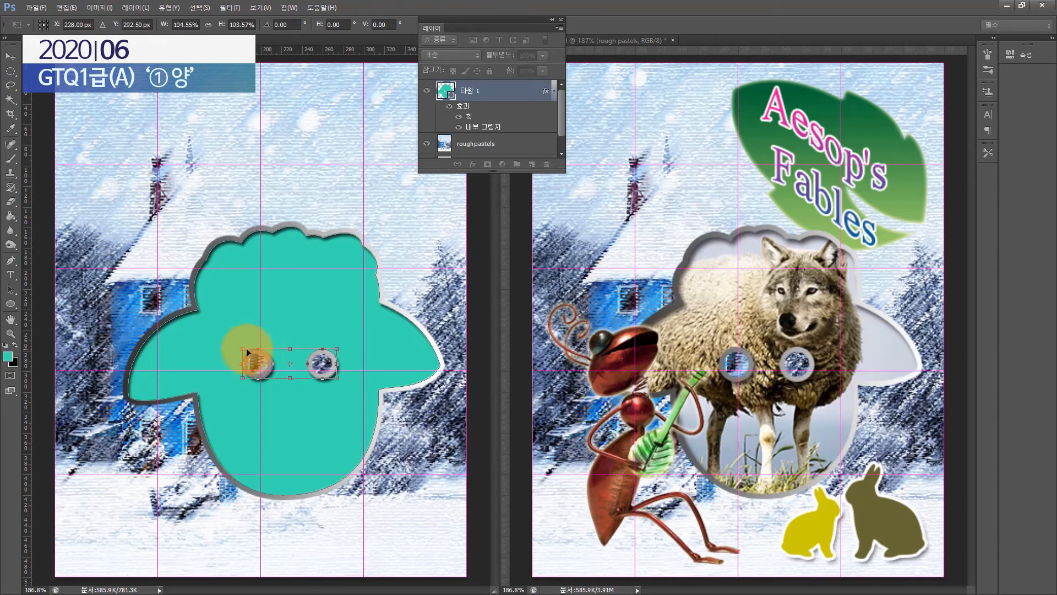
pyautogui.moveTo(246, 347); pyautogui.dragTo(238, 347)
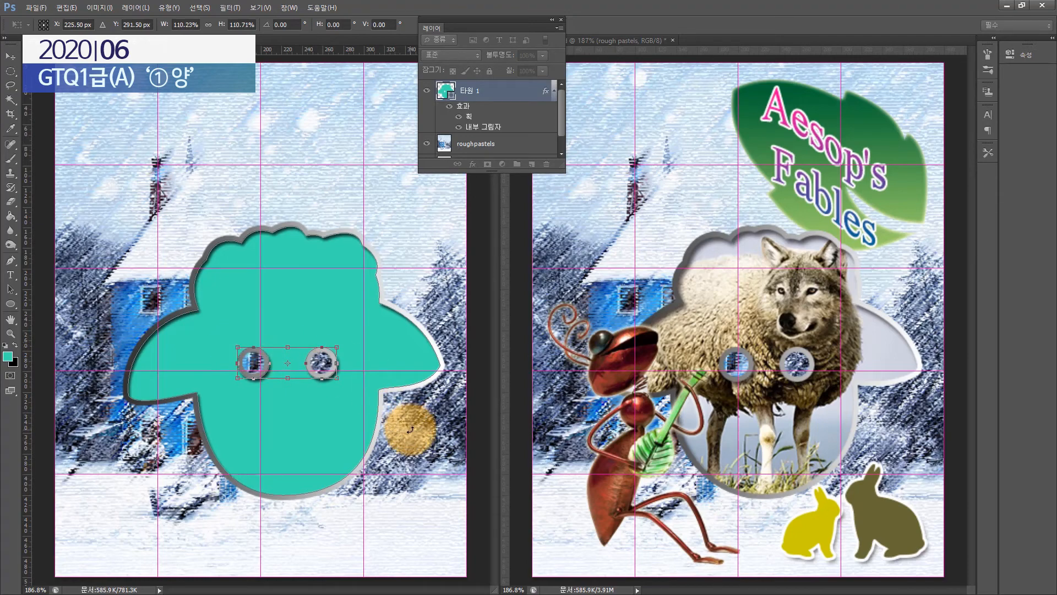
pyautogui.press('Return')
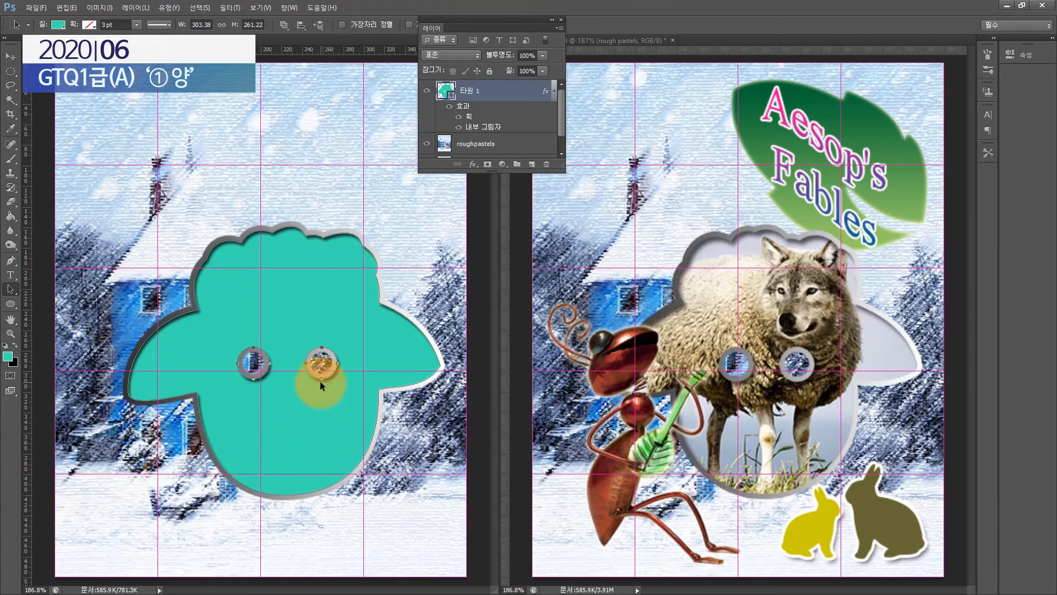
pyautogui.press('Down')
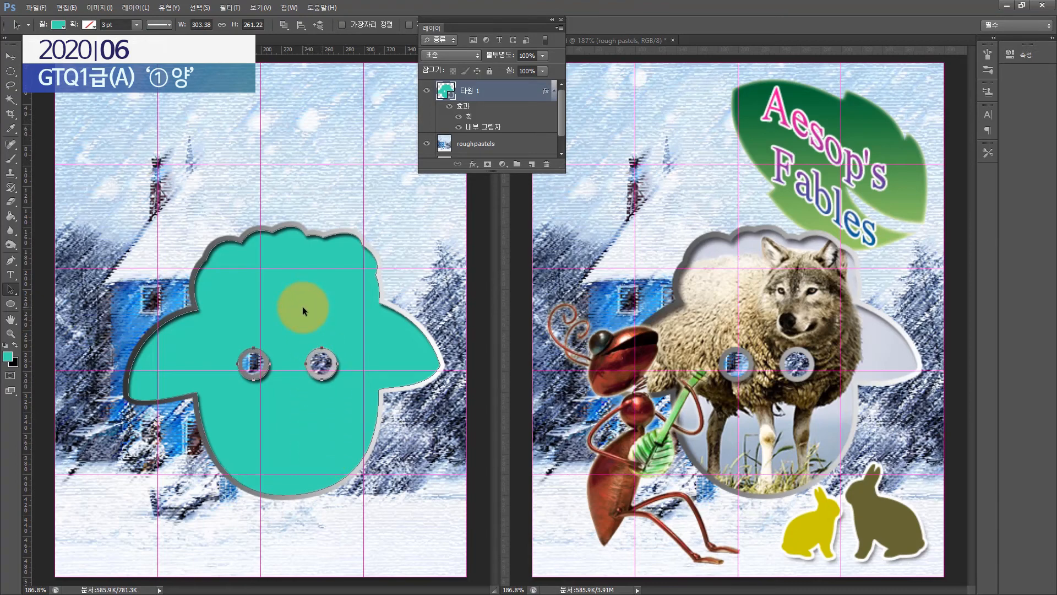
pyautogui.press('Right')
pyautogui.press('Down')
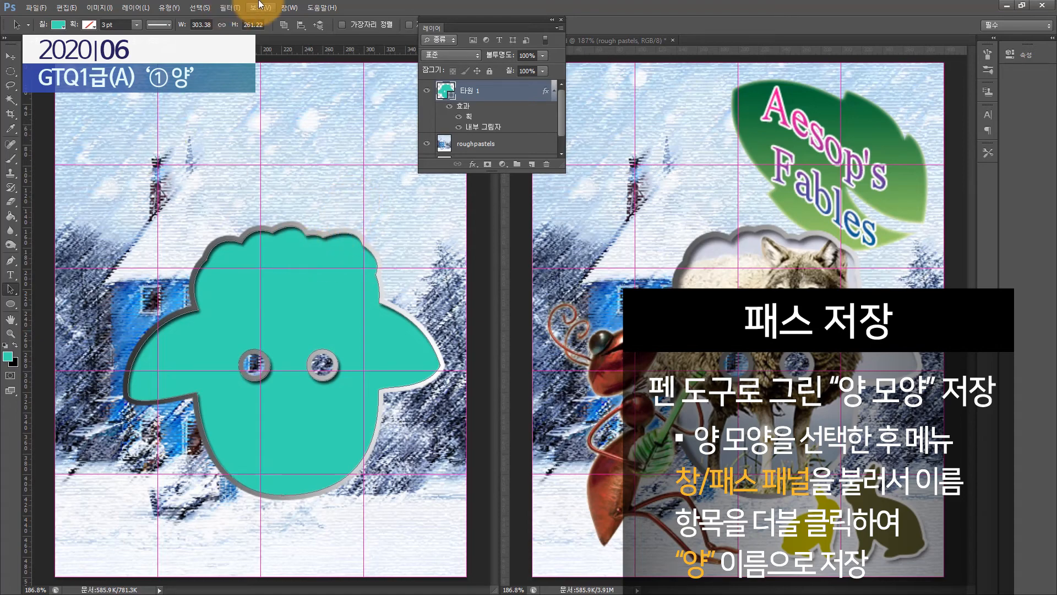
# Save the sheep shape's path under the name 양 and close the path list
pyautogui.click(288, 7)
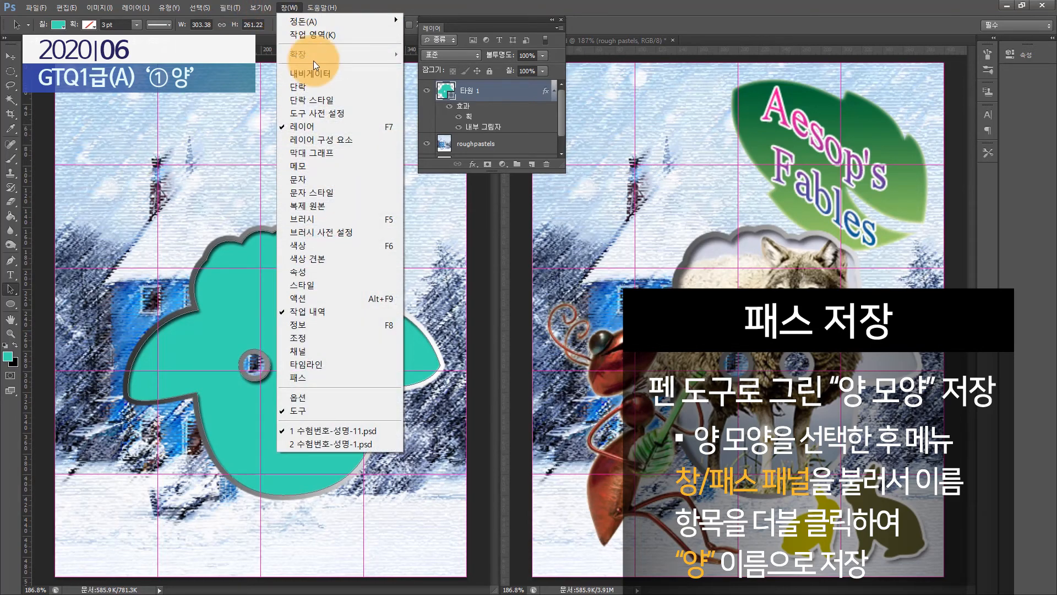
pyautogui.click(319, 380)
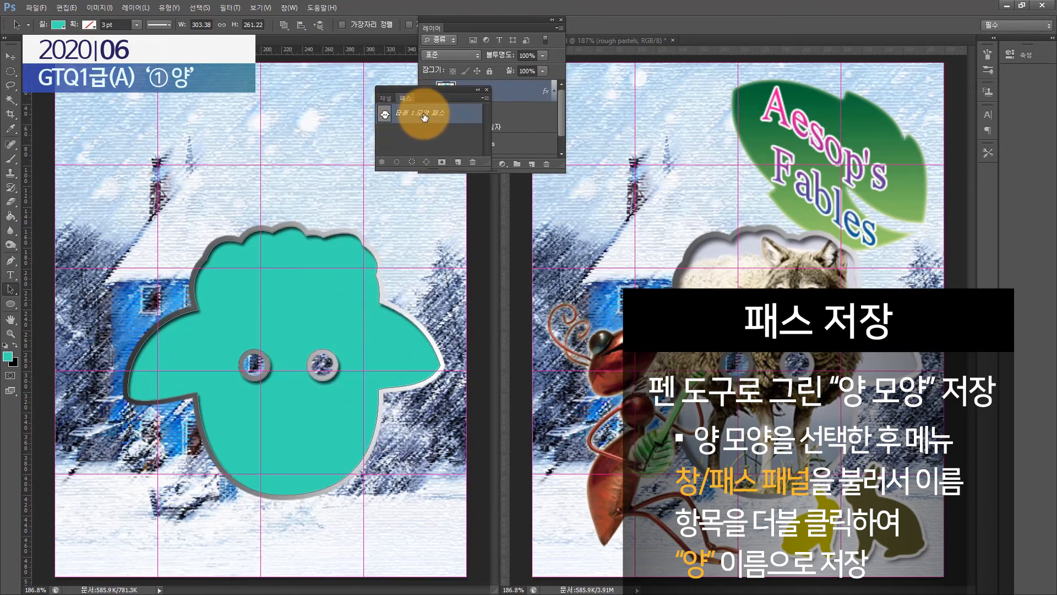
pyautogui.doubleClick(424, 116)
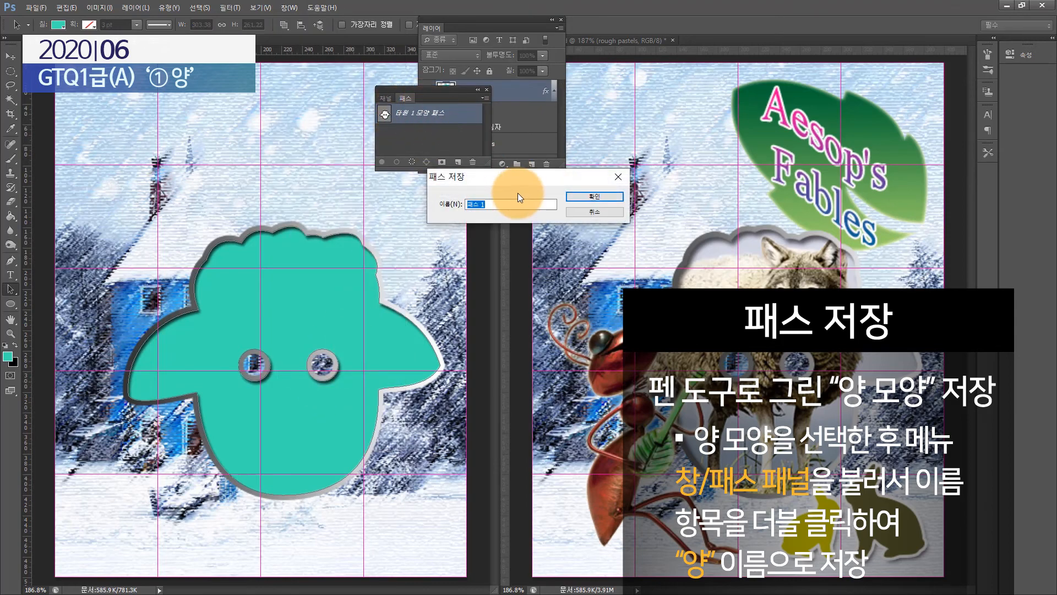
pyautogui.press('BackSpace')
pyautogui.write('양')
pyautogui.press('Return')
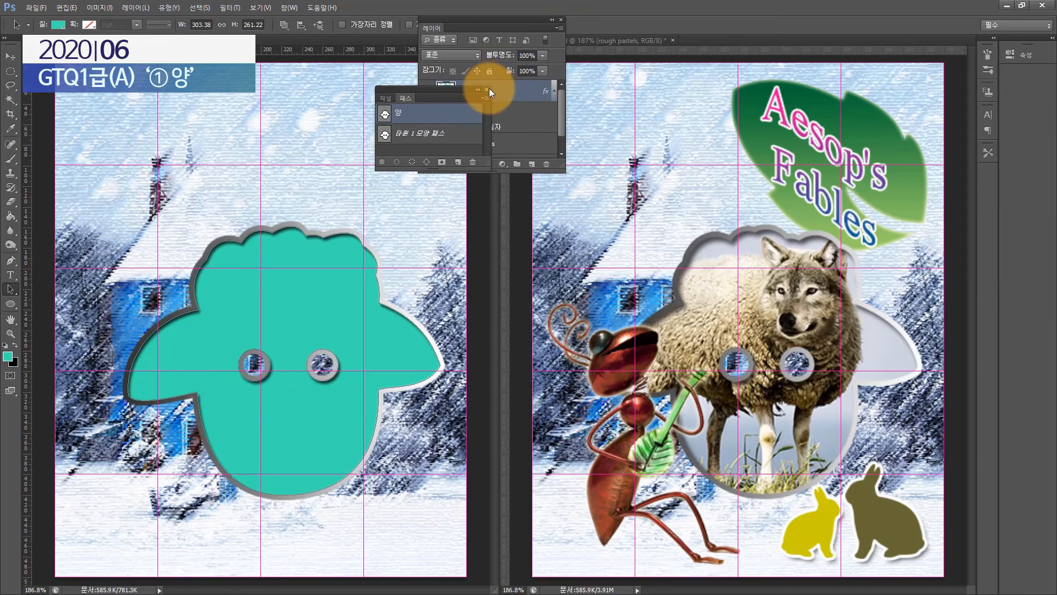
pyautogui.click(486, 89)
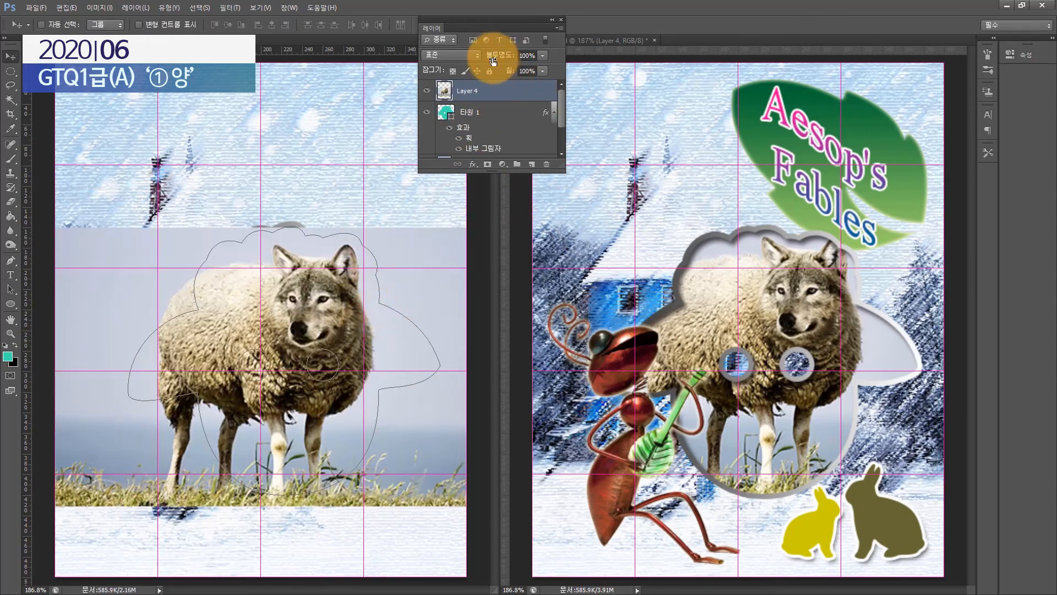
# Clip the wolf-in-sheep image on Layer 4 to the sheep shape layer directly beneath it with a clipping mask
pyautogui.click(481, 117)
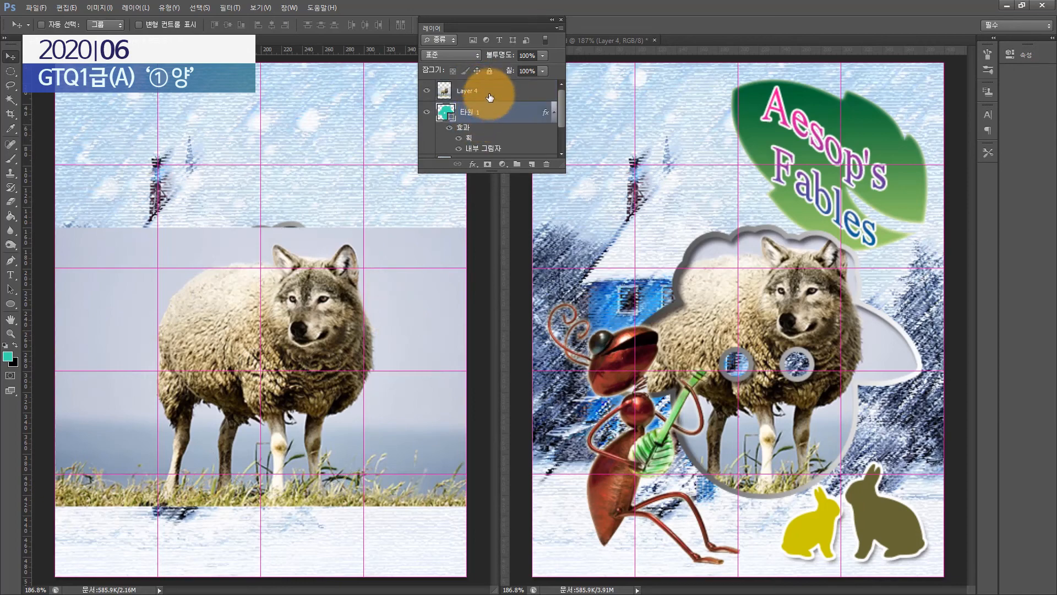
pyautogui.click(482, 93)
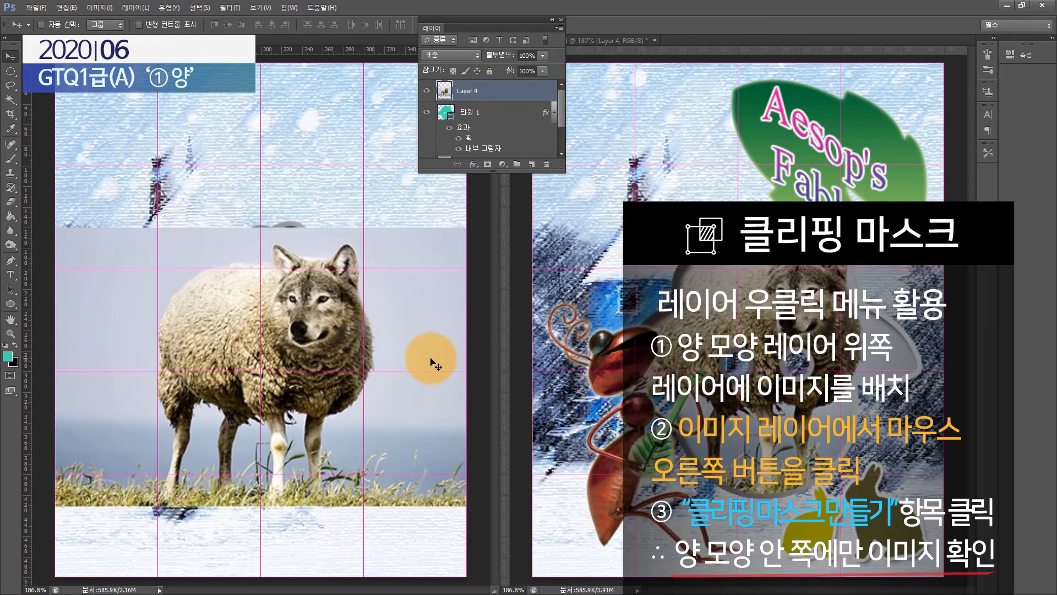
pyautogui.click(473, 114)
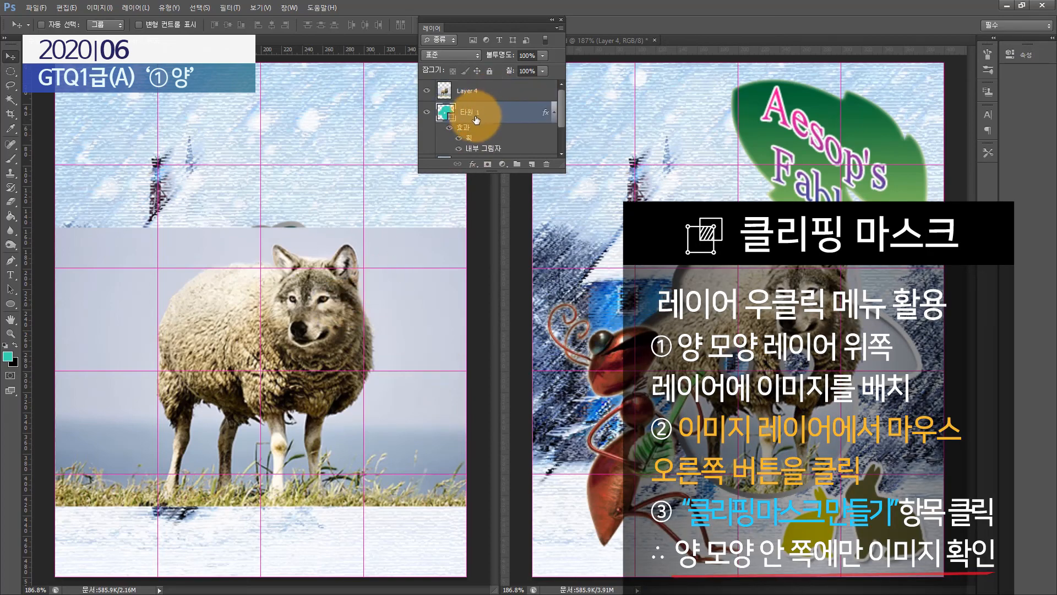
pyautogui.click(472, 90)
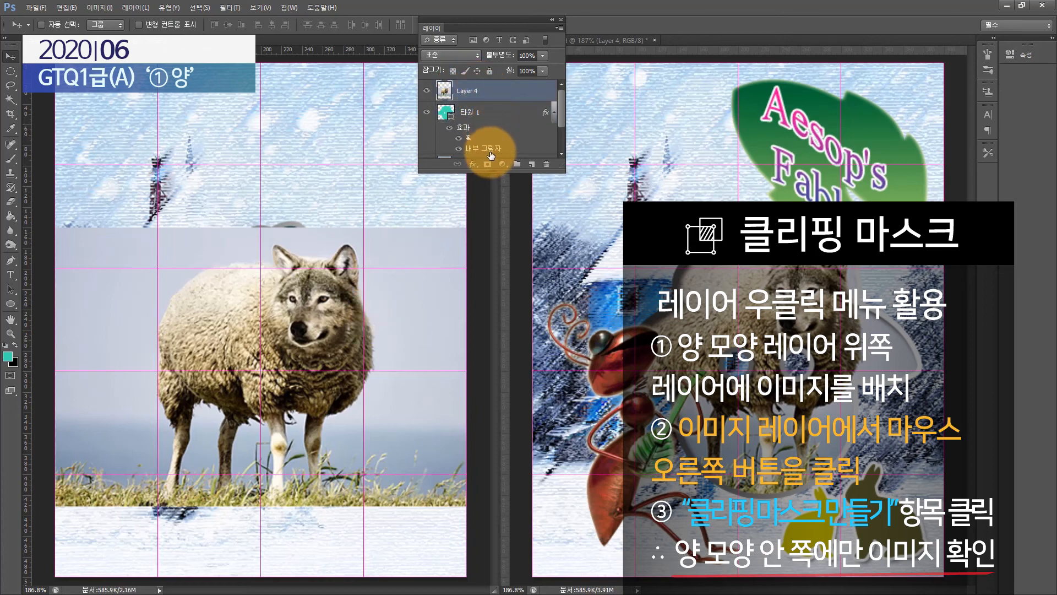
pyautogui.keyDown('alt'); pyautogui.click(512, 99); pyautogui.keyUp('alt')
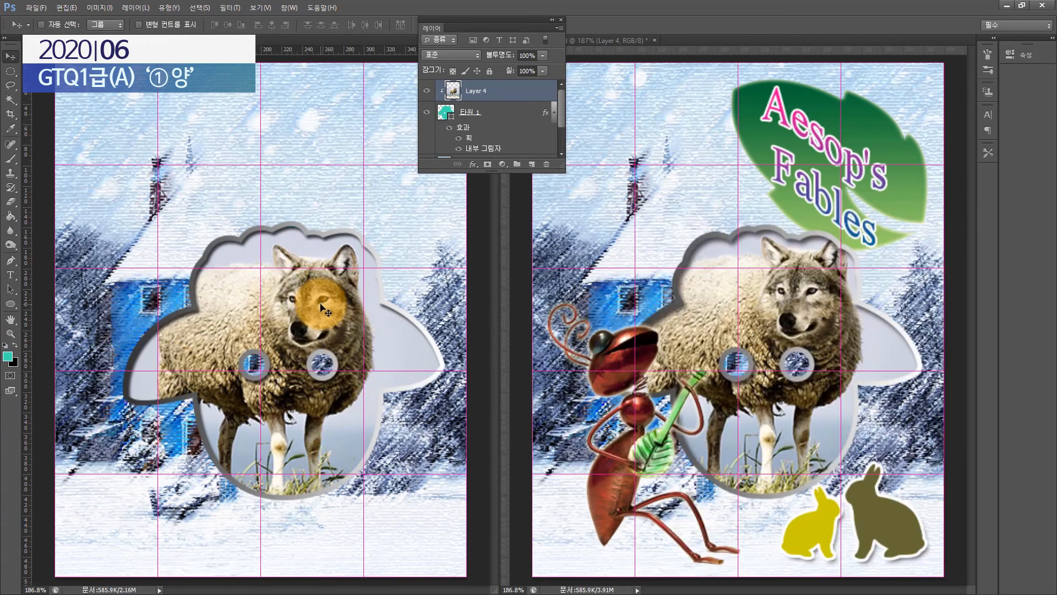
# Reposition the clipped wolf image within the sheep shape to X 223 px, Y 285.5 px, filling the shape down to its lower edge
pyautogui.hotkey('ctrl', 't')
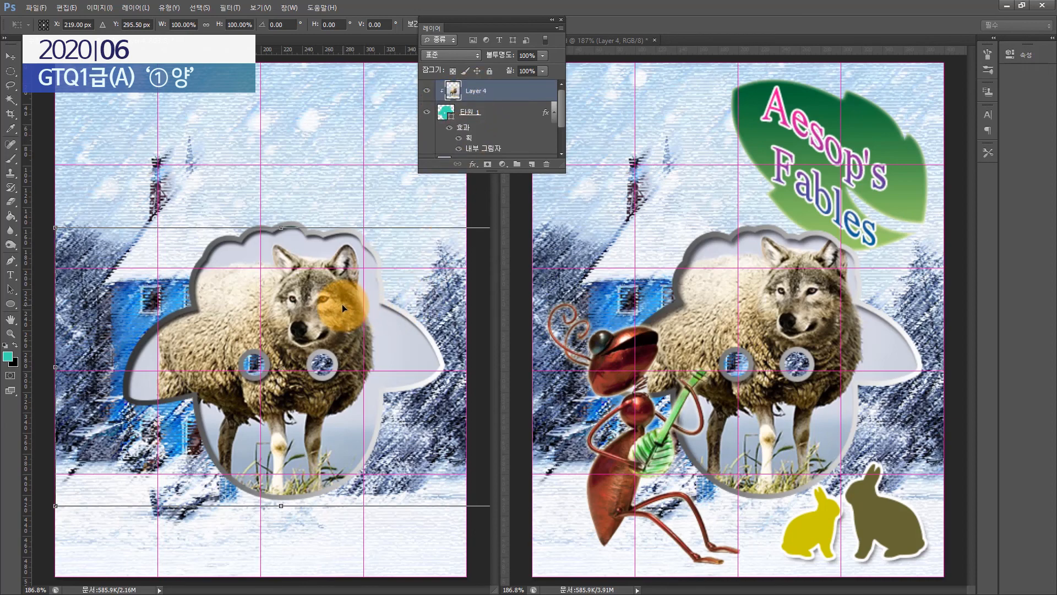
pyautogui.moveTo(342, 304); pyautogui.dragTo(345, 289)
pyautogui.press('Up')
pyautogui.press('Up')
pyautogui.press('Up')
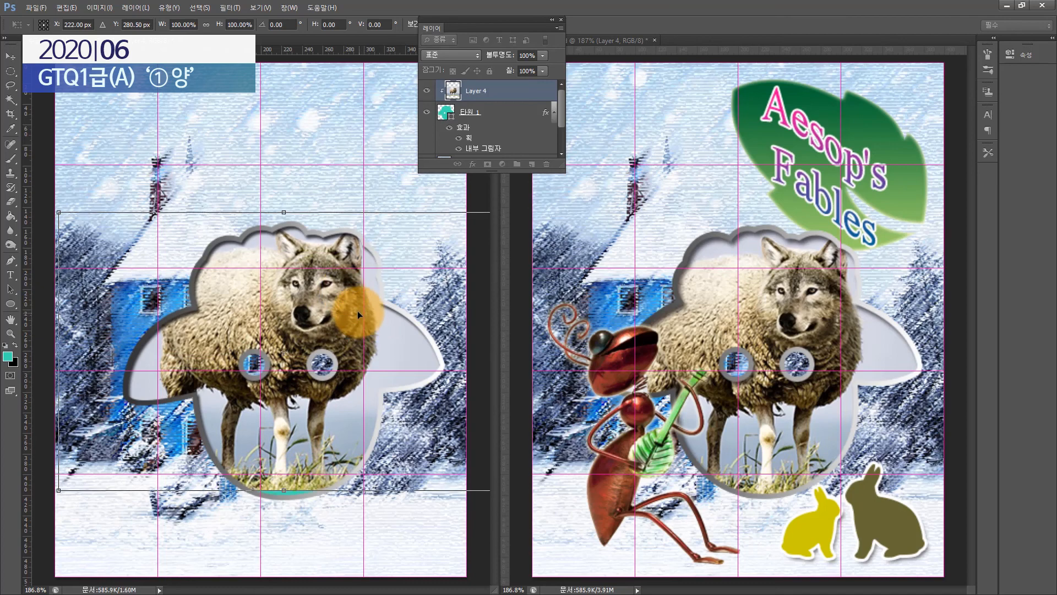
pyautogui.press('Right')
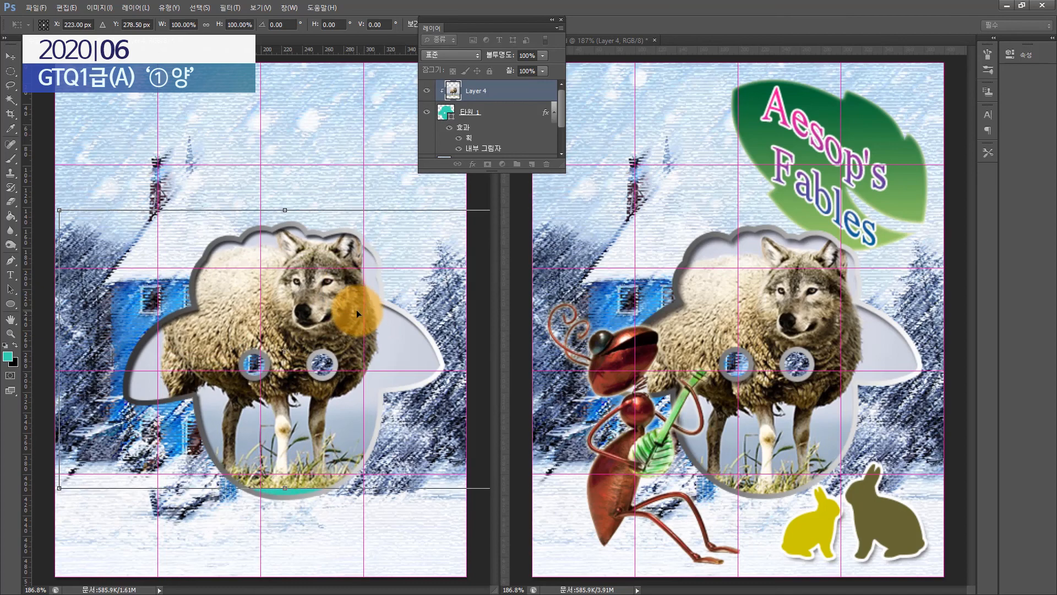
pyautogui.press('Down')
pyautogui.press('Down')
pyautogui.press('Down')
pyautogui.press('Down')
pyautogui.press('Down')
pyautogui.press('Return')
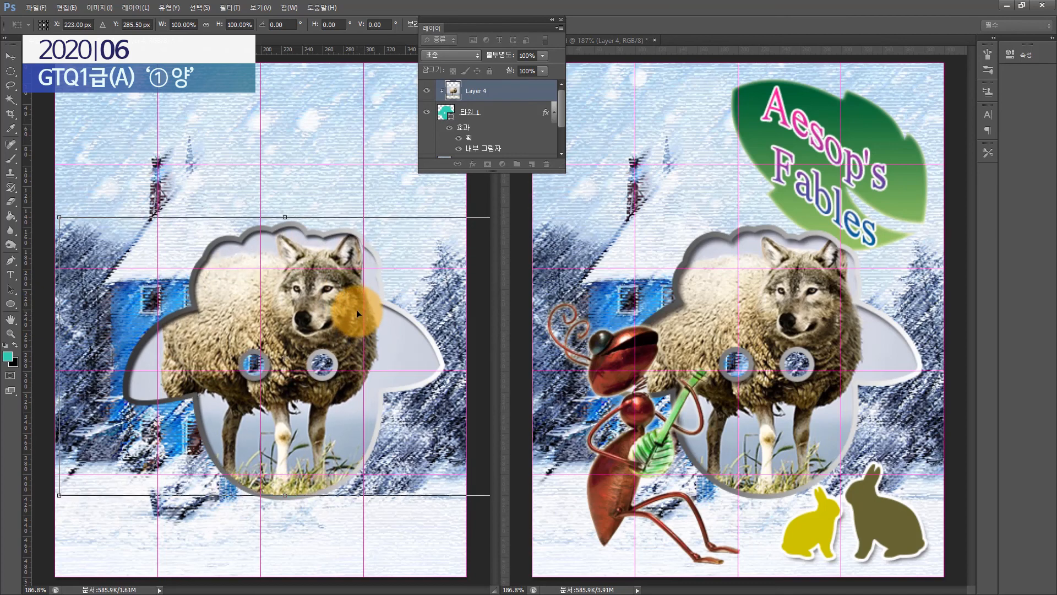